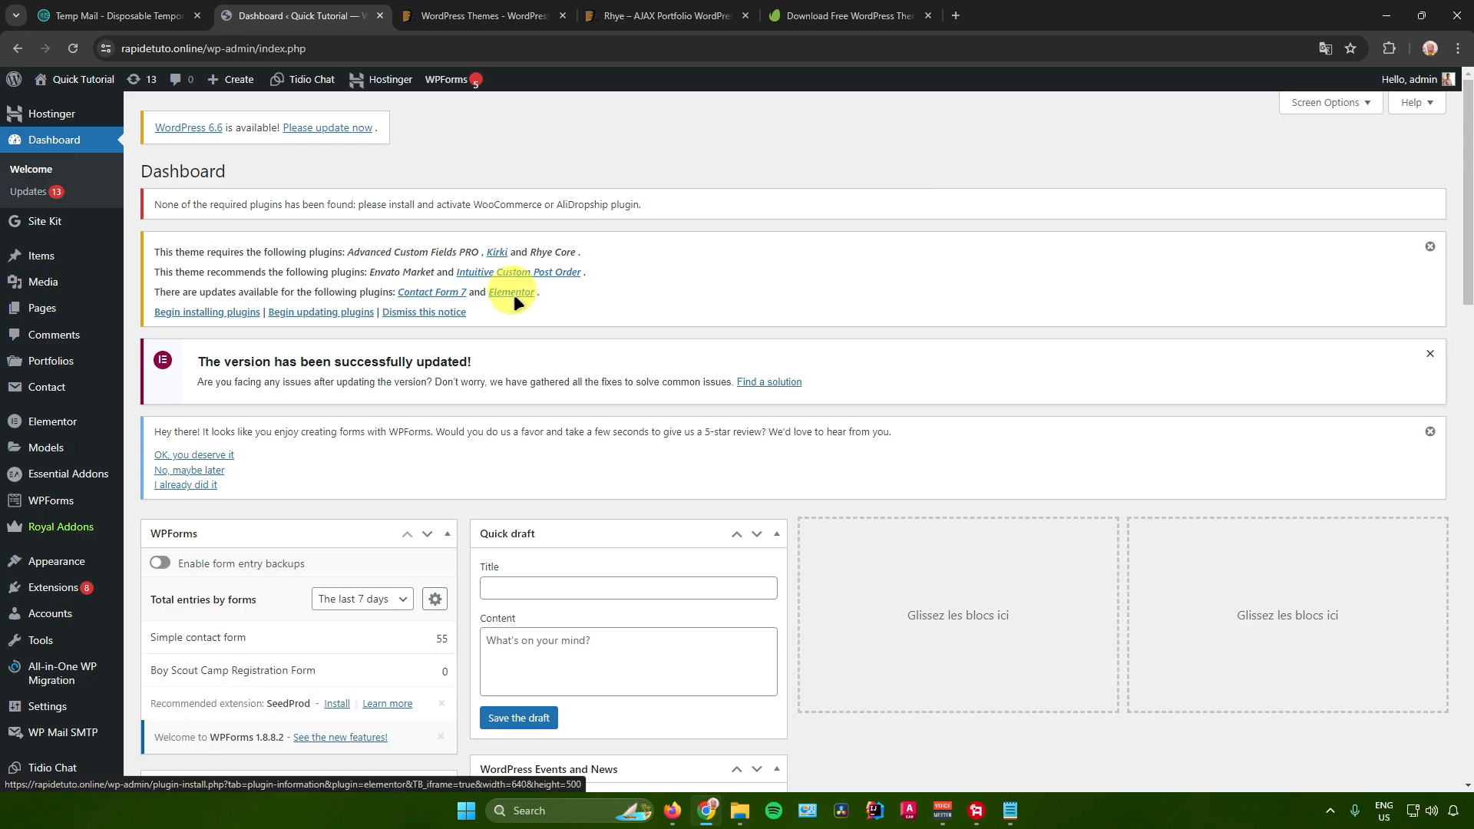
Step: Open the editor for a new page to view its Elementor editing option, and return to the pages list
mouse_move(63, 317)
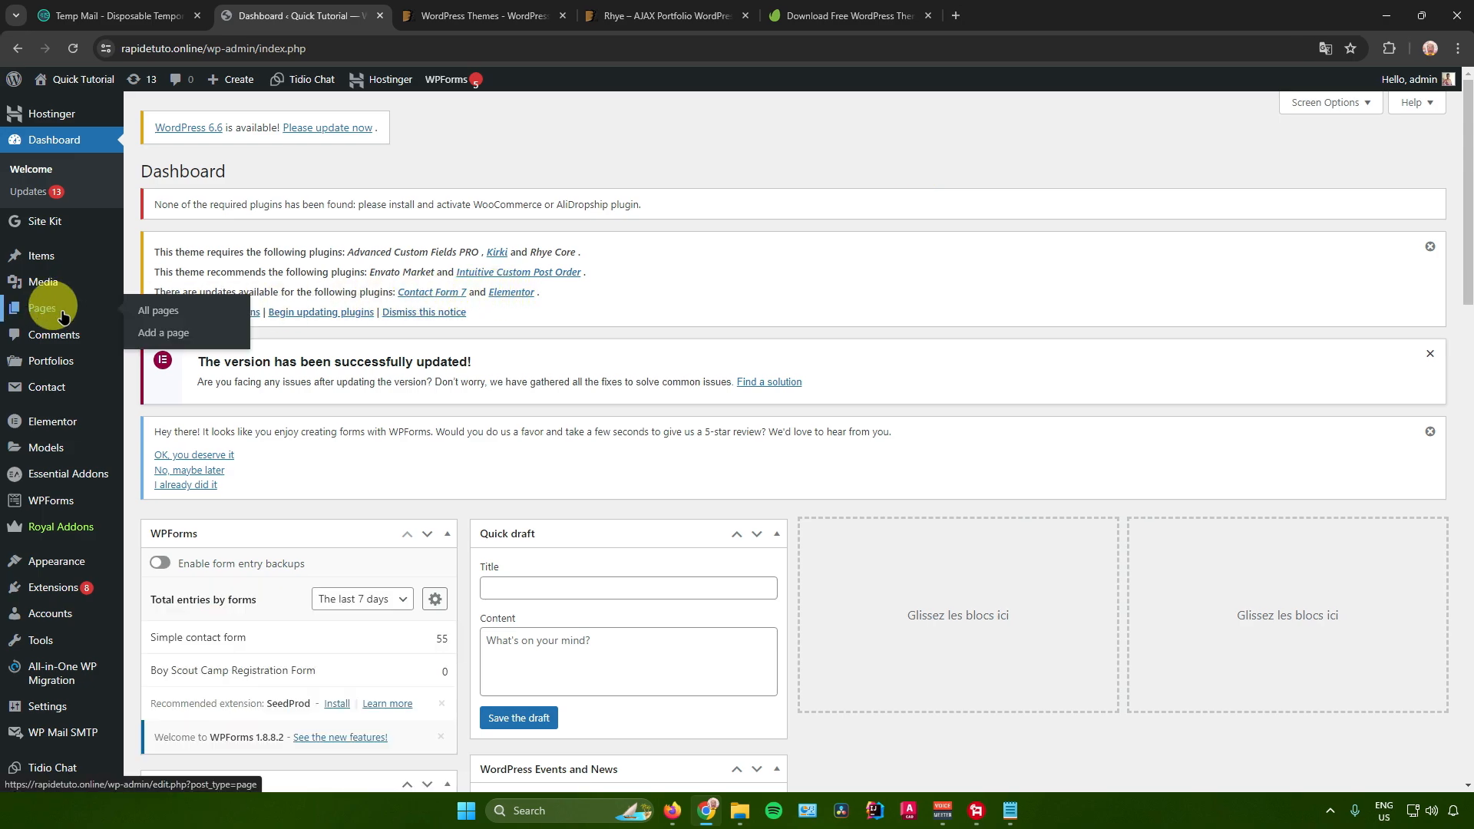
click(362, 314)
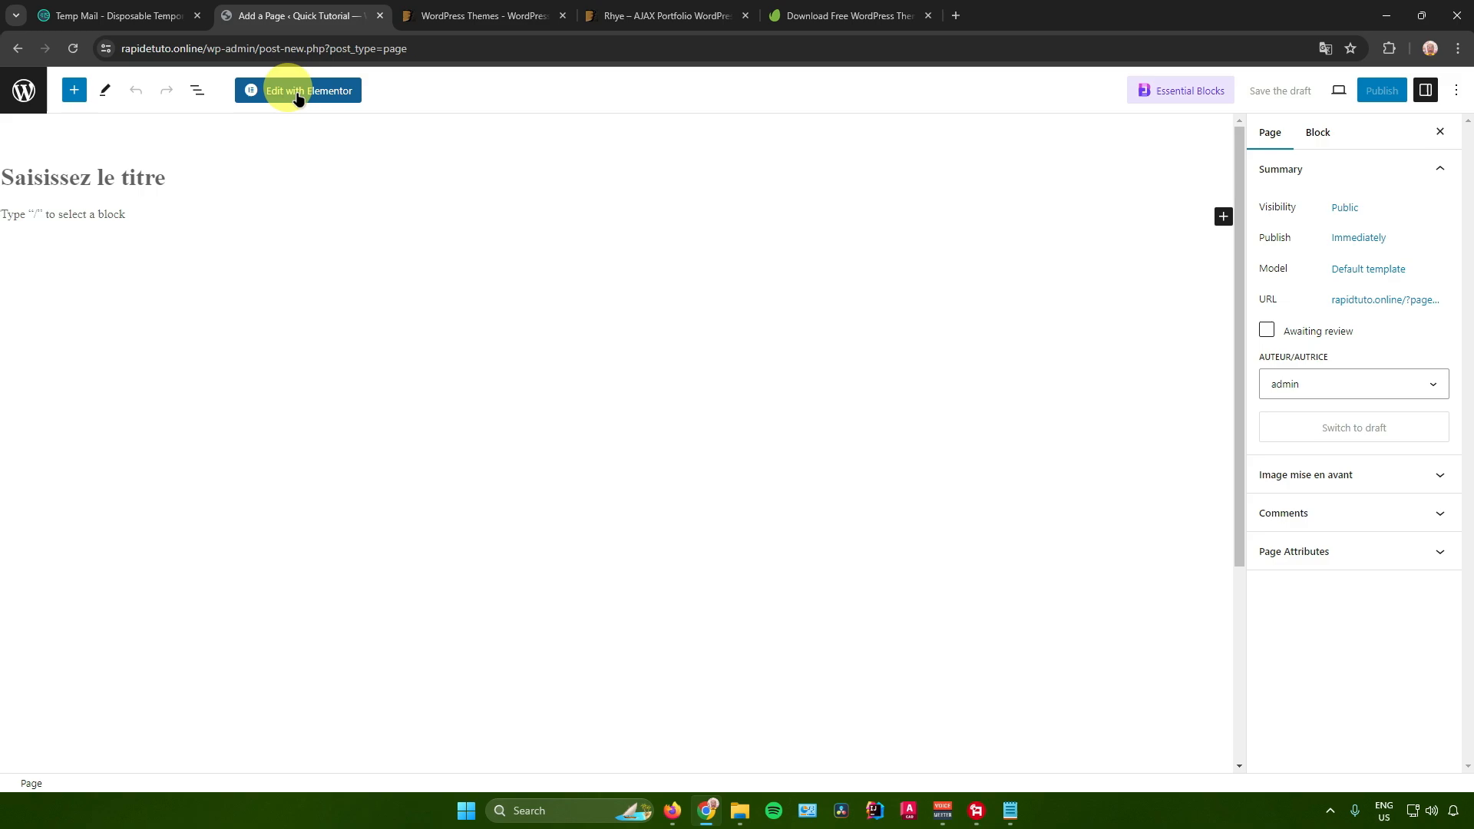
click(23, 90)
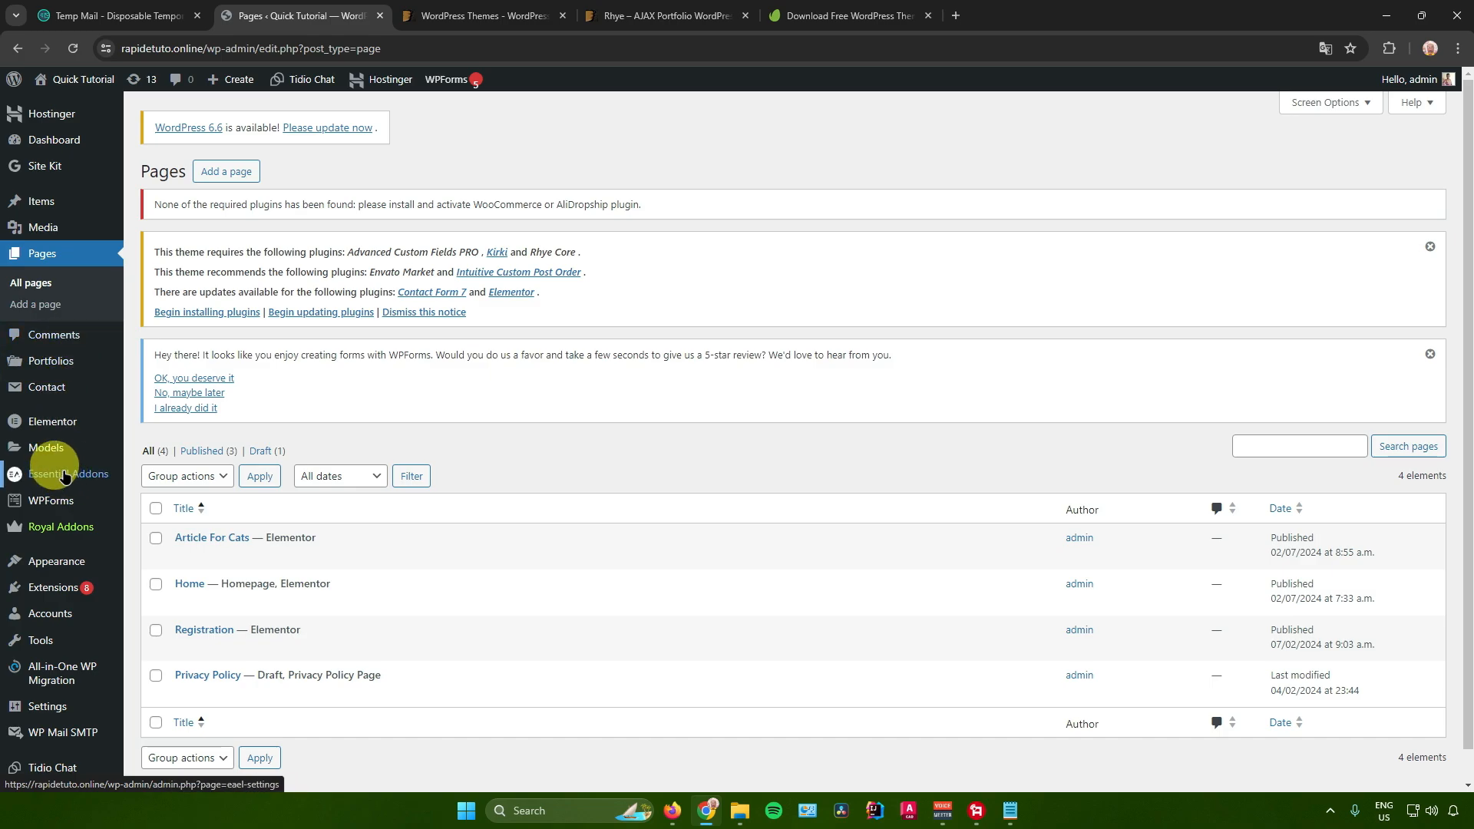
Step: Search the available extensions for "elementor"
mouse_move(63, 588)
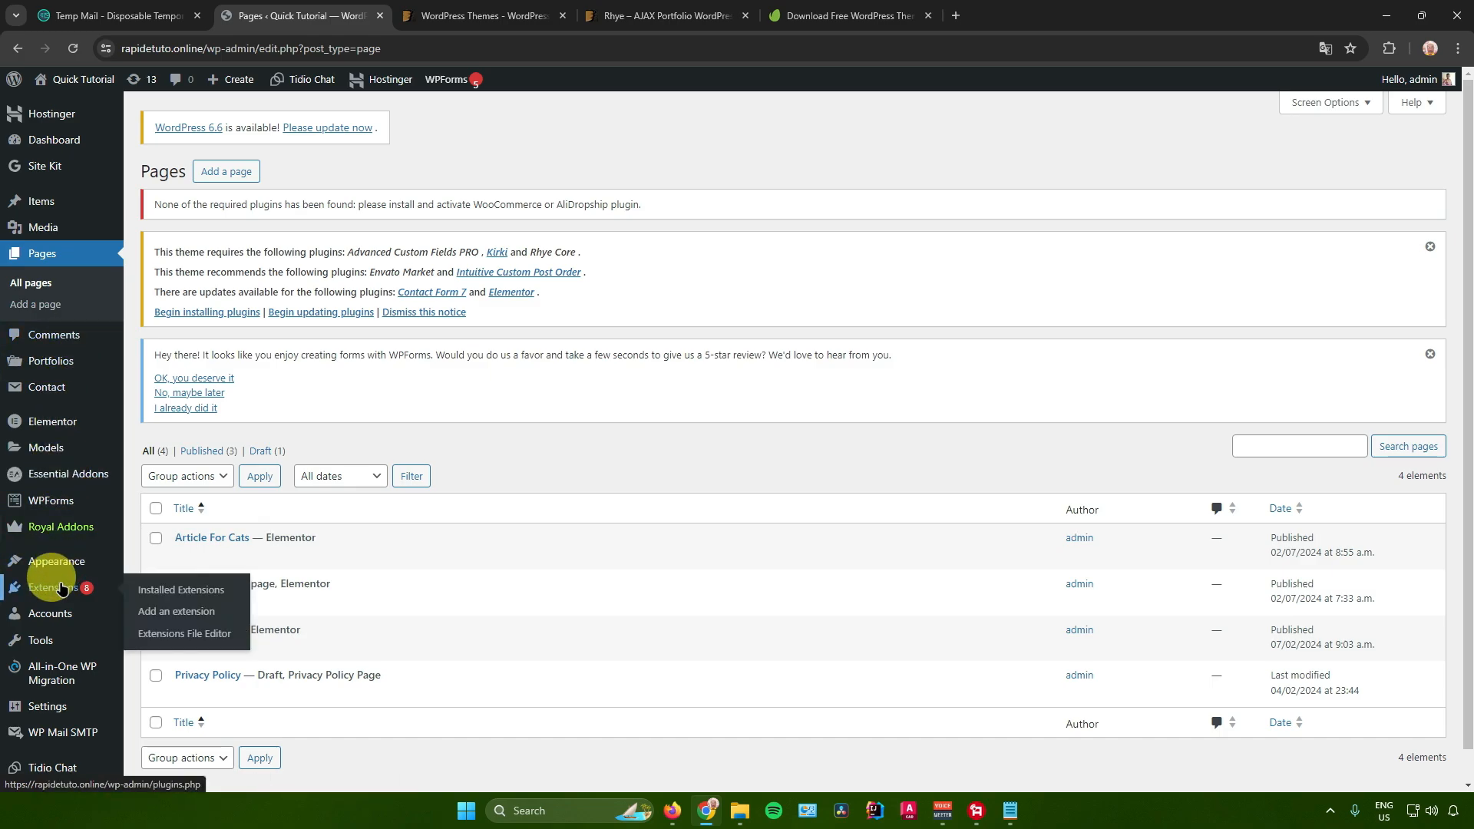
click(158, 611)
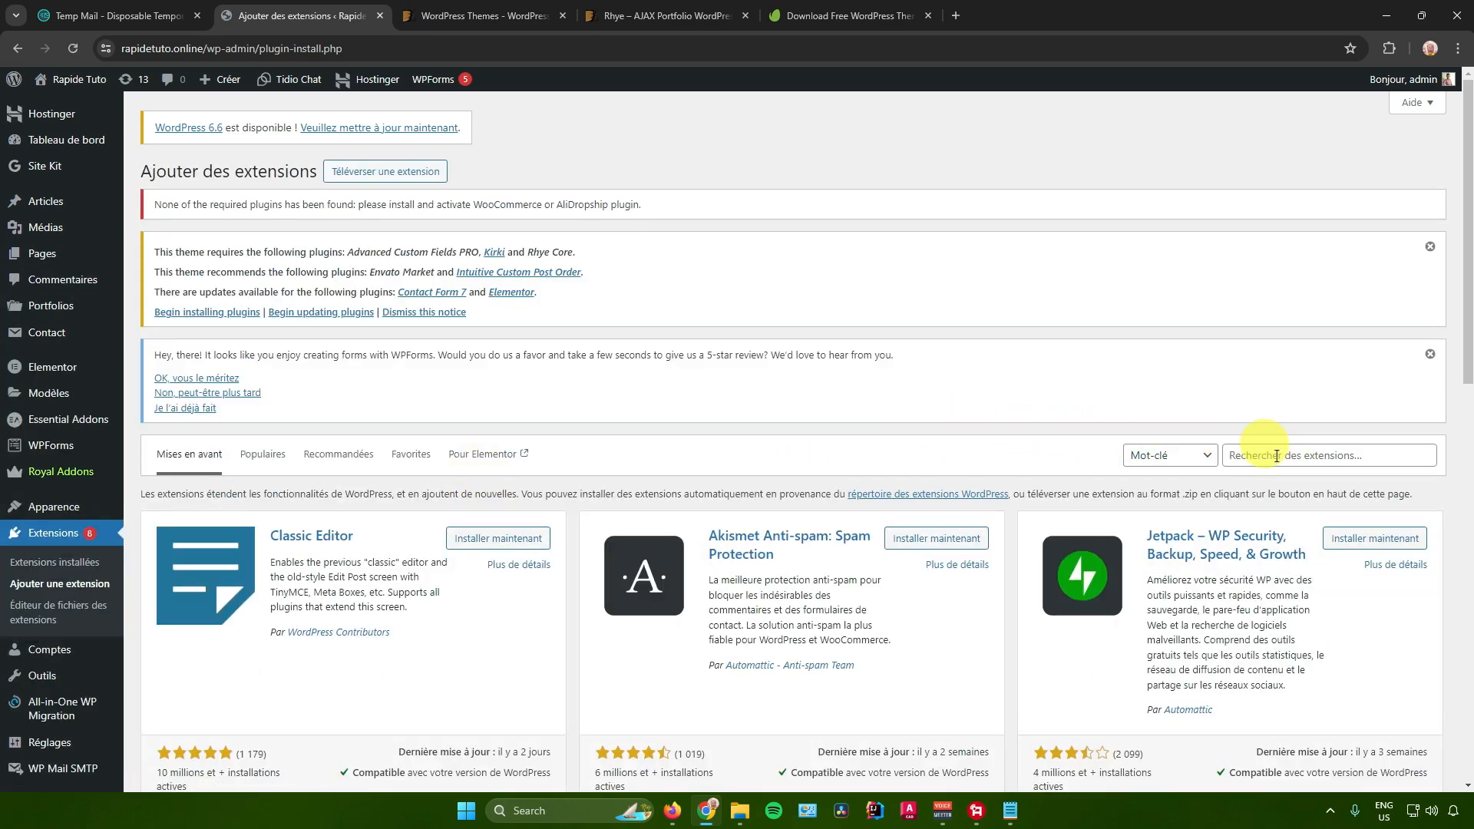
text(elementor)
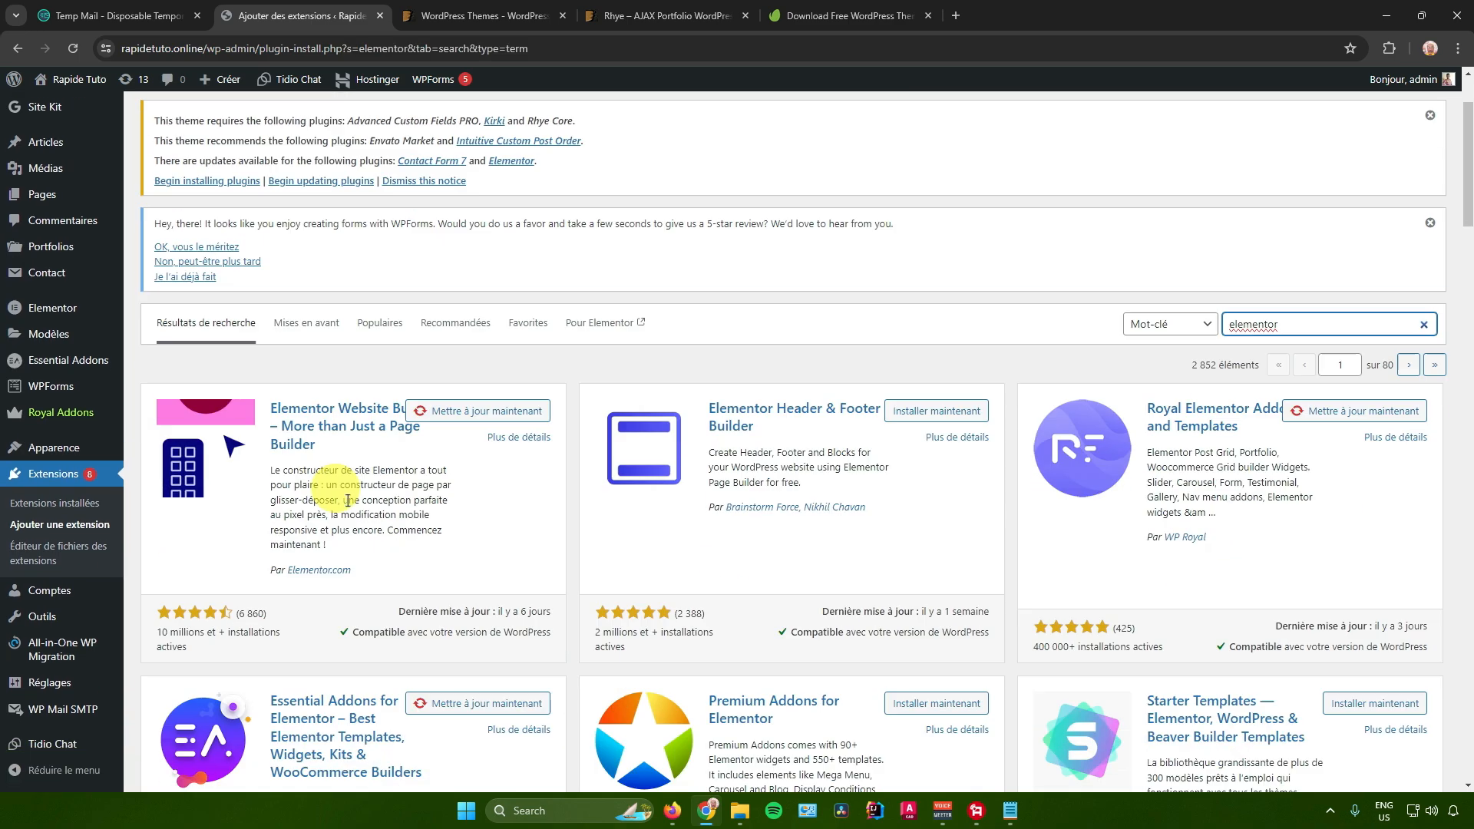
scroll(329, 487, up, 1)
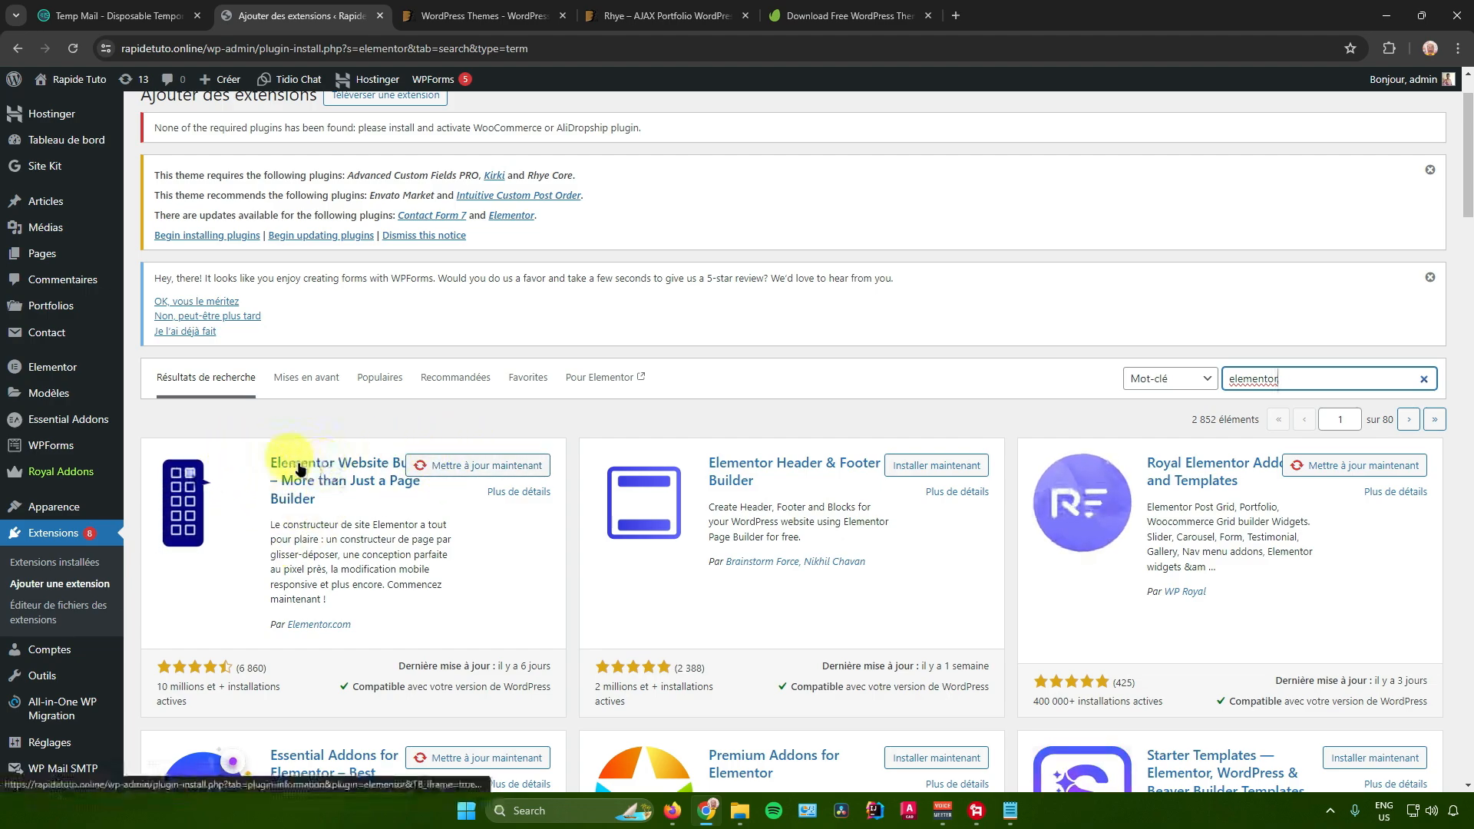
Step: Open the theme's Widgets settings and review the widget areas and the blocks in Mobile Fullscreen Menu Widgets
mouse_move(102, 461)
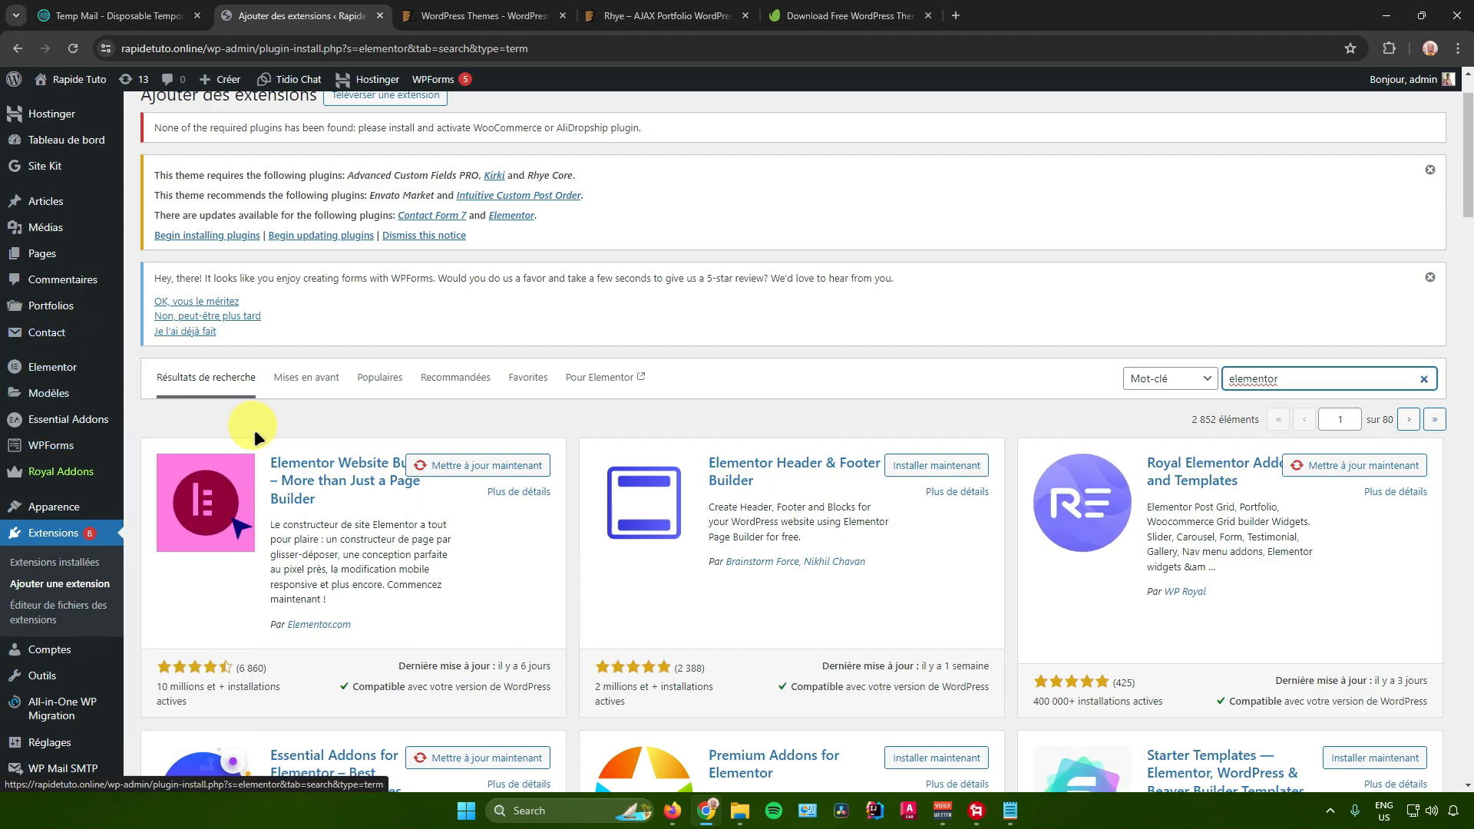
scroll(64, 458, down, 1)
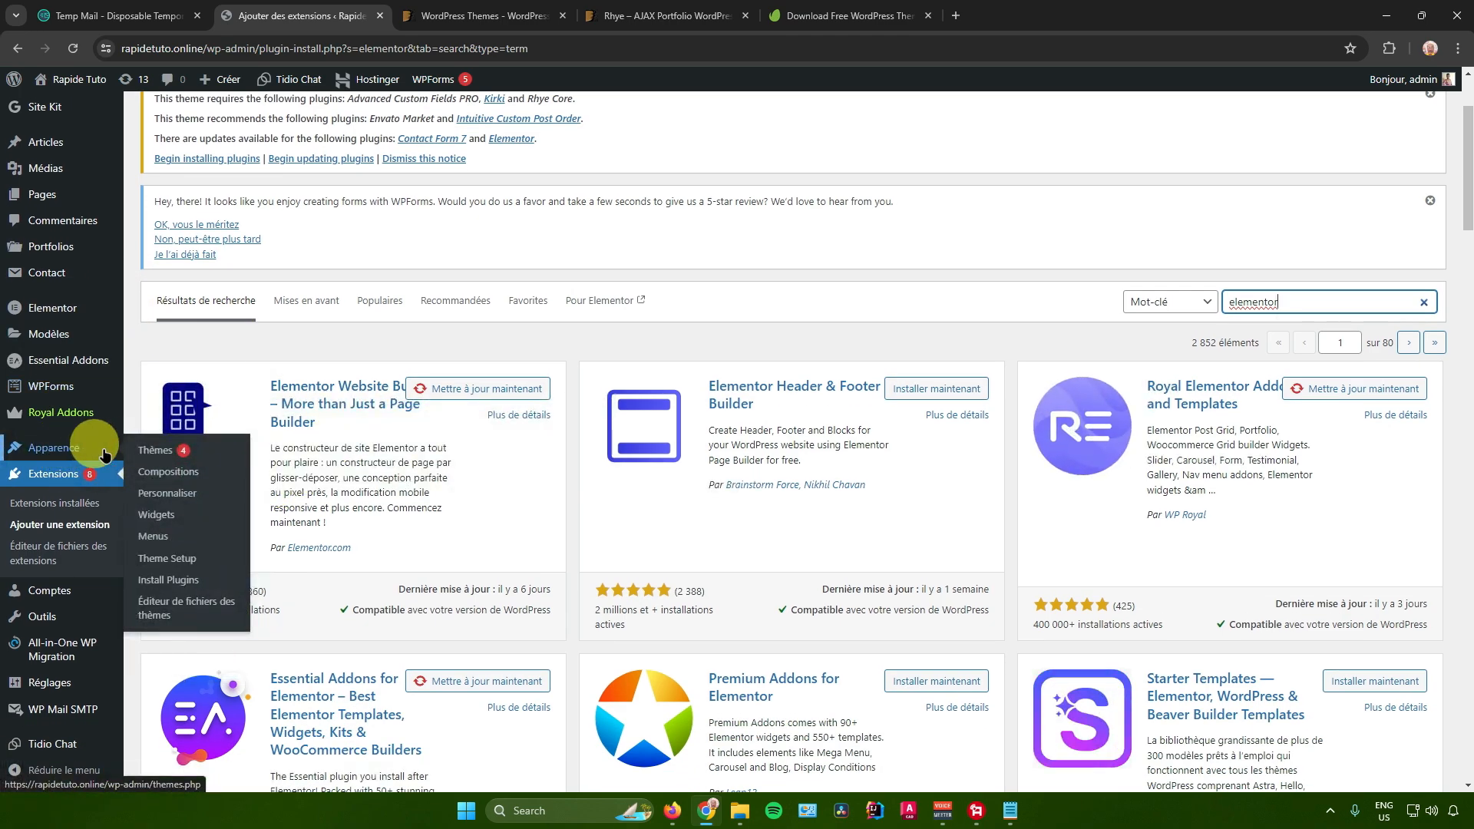
click(168, 518)
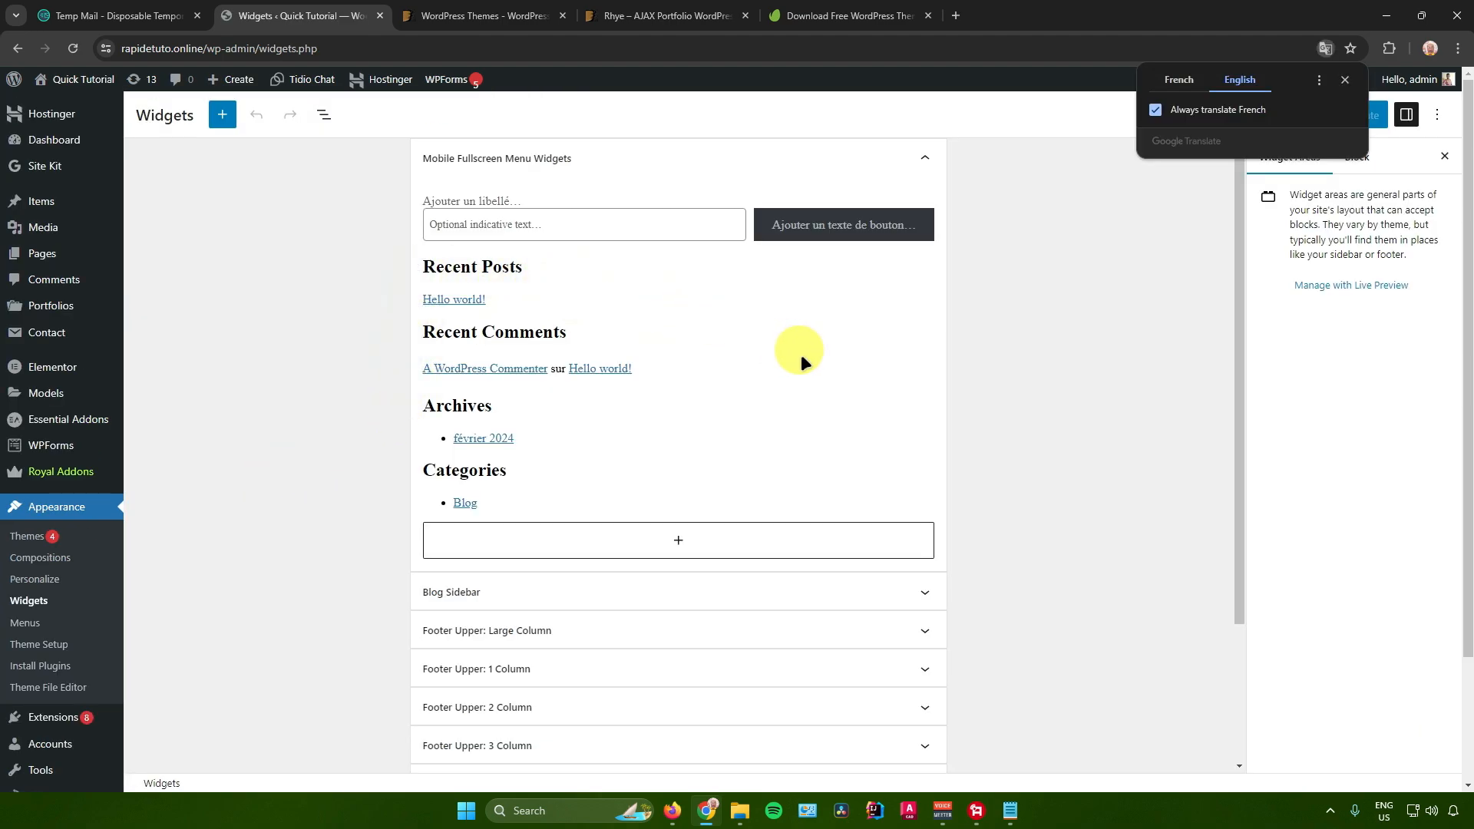
scroll(772, 412, down, 3)
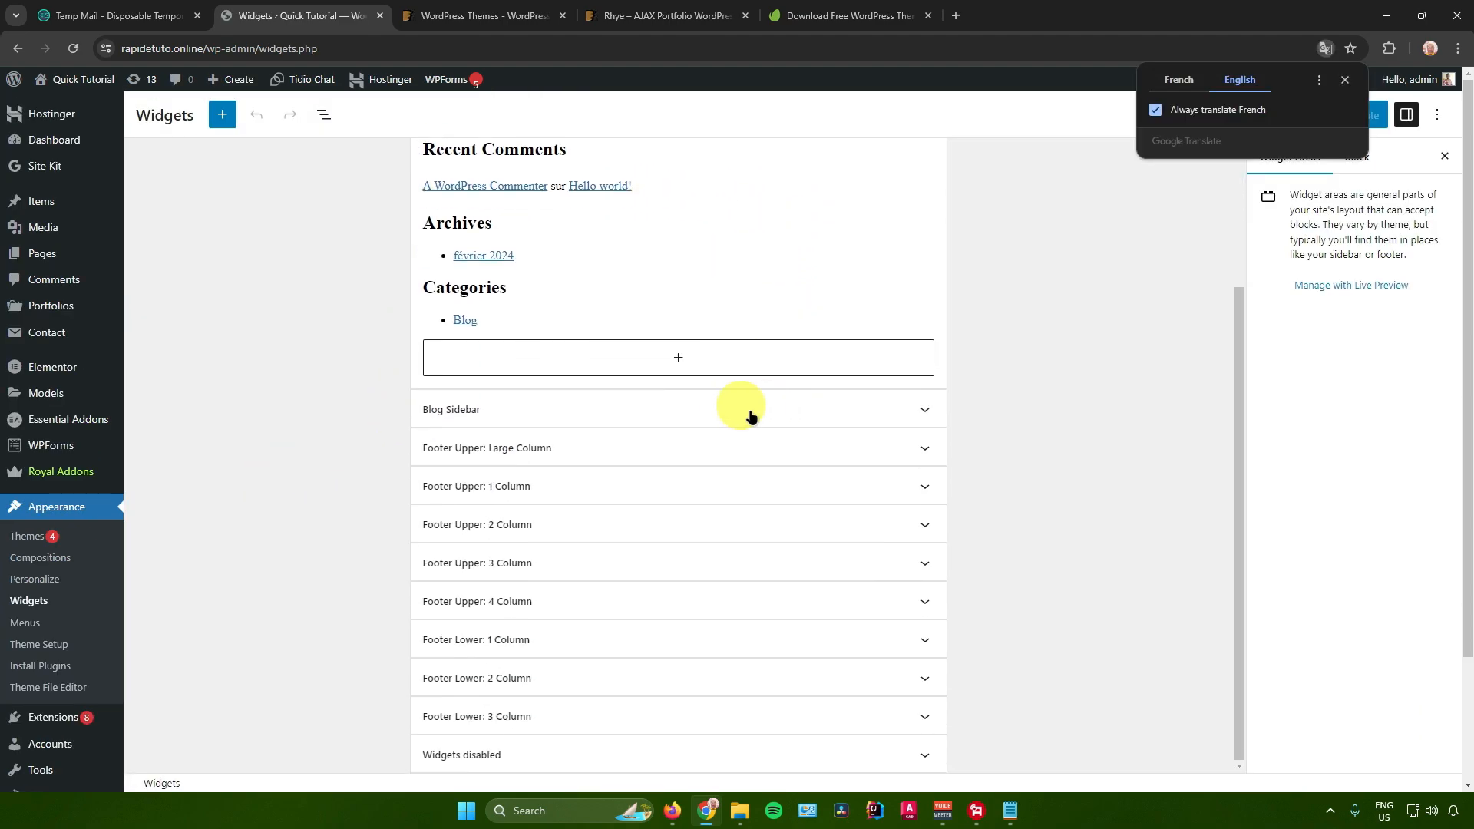
scroll(721, 411, up, 3)
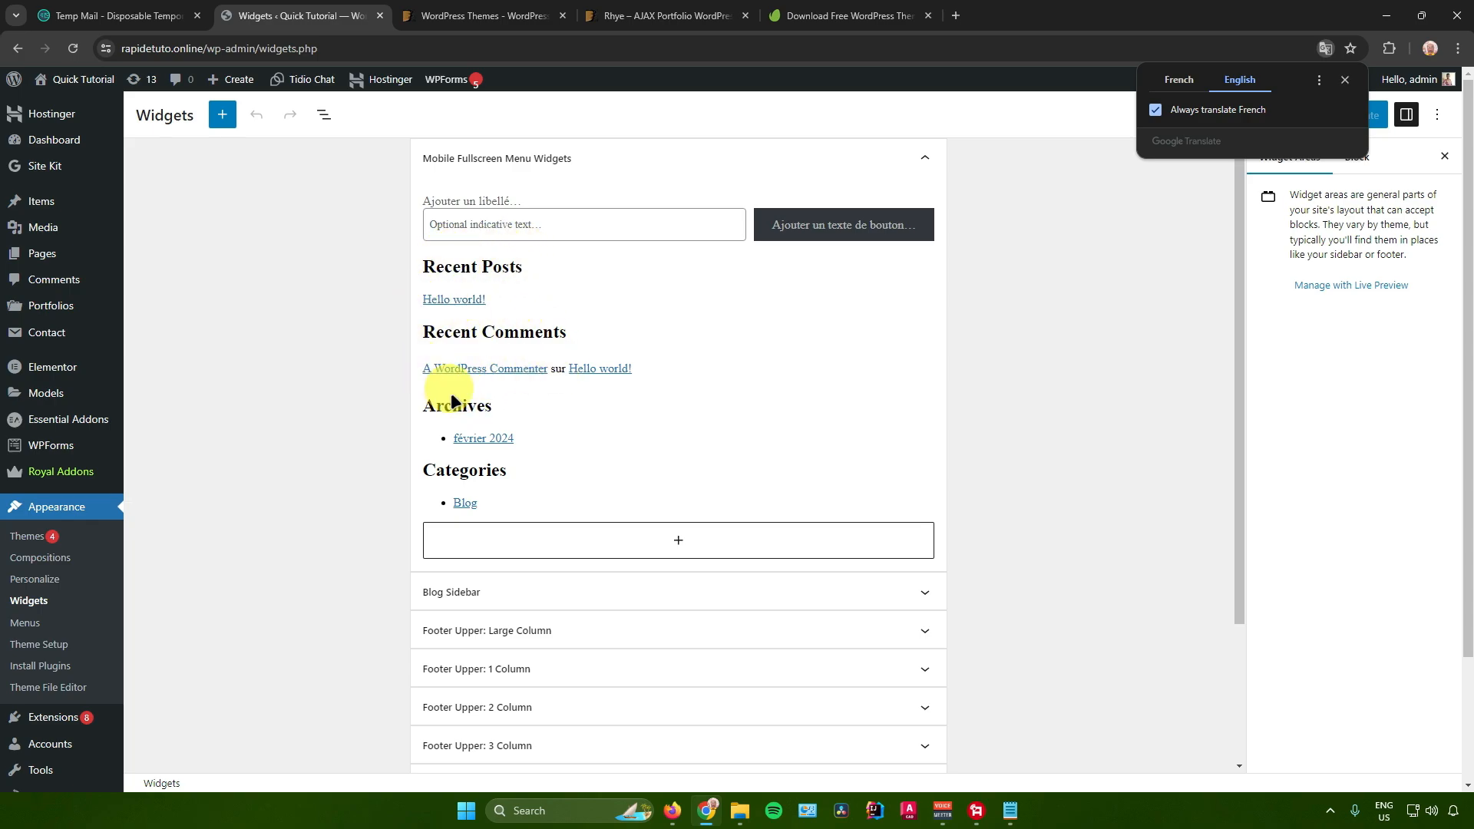
click(329, 367)
scroll(329, 367, down, 3)
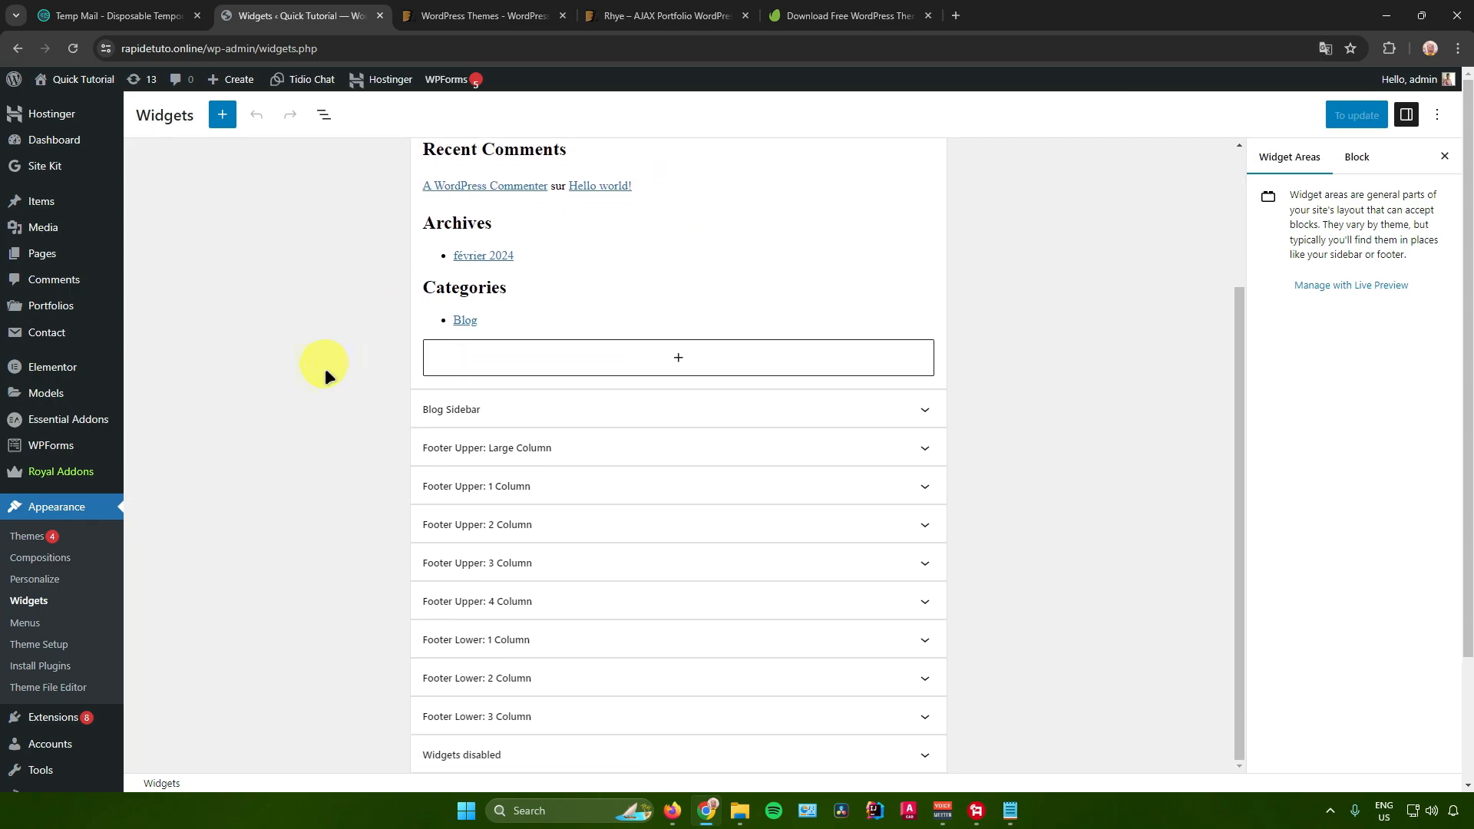
scroll(324, 367, up, 3)
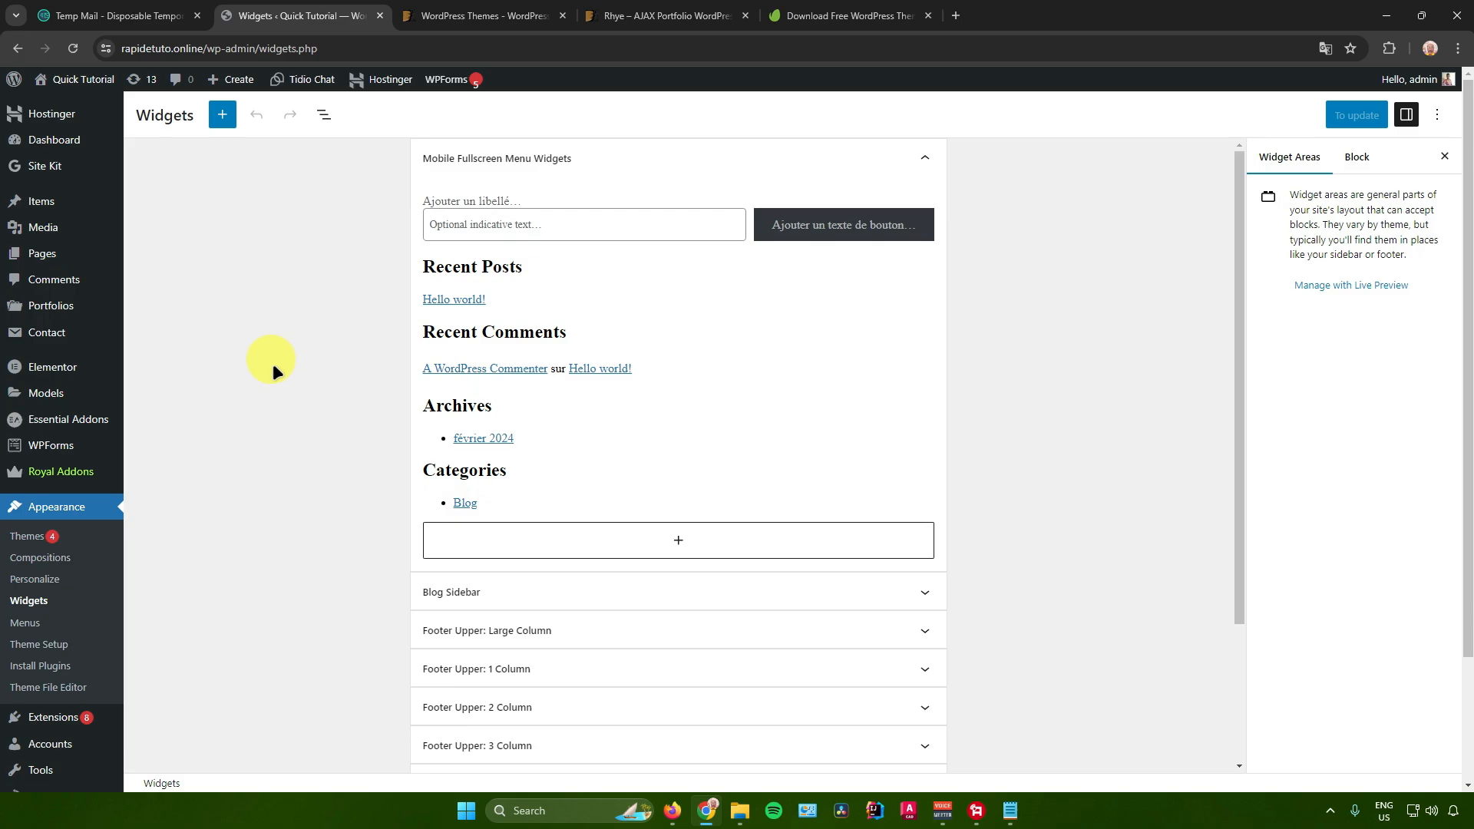
Step: Start a new page with Elementor and add a Flexbox container using the two-by-two structure, declining the AI offer
mouse_move(27, 253)
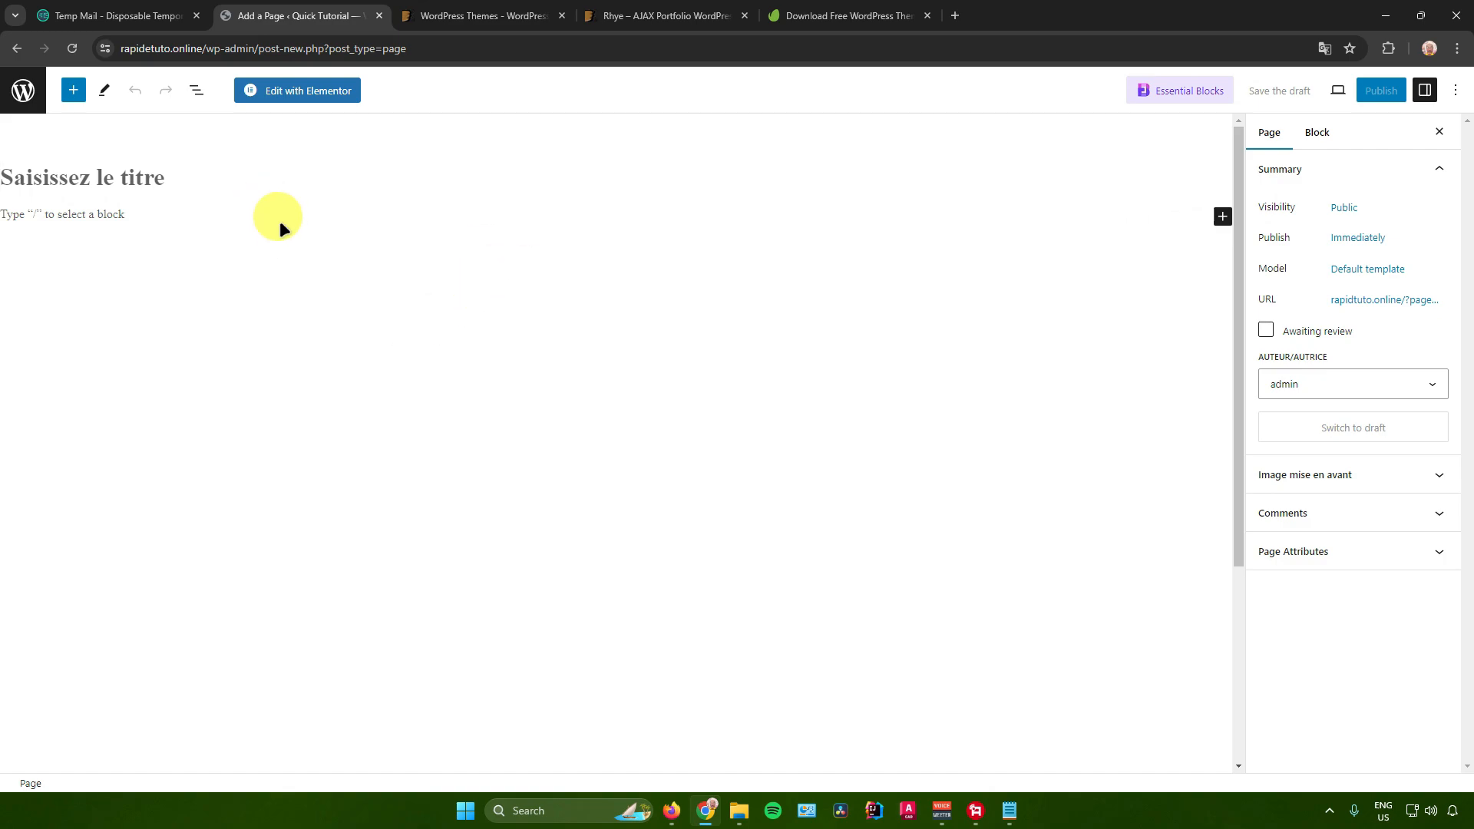
click(314, 90)
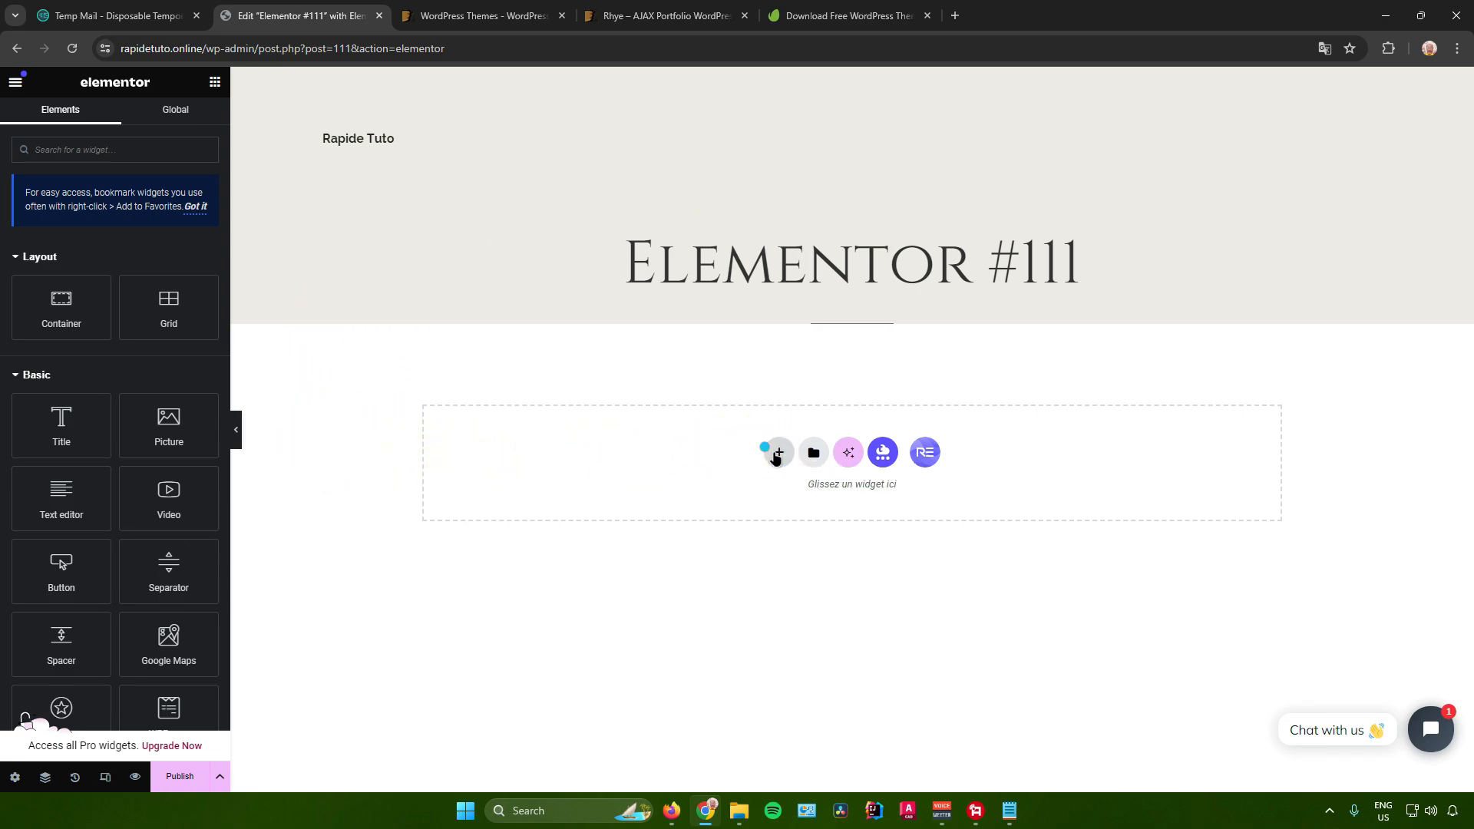
click(778, 454)
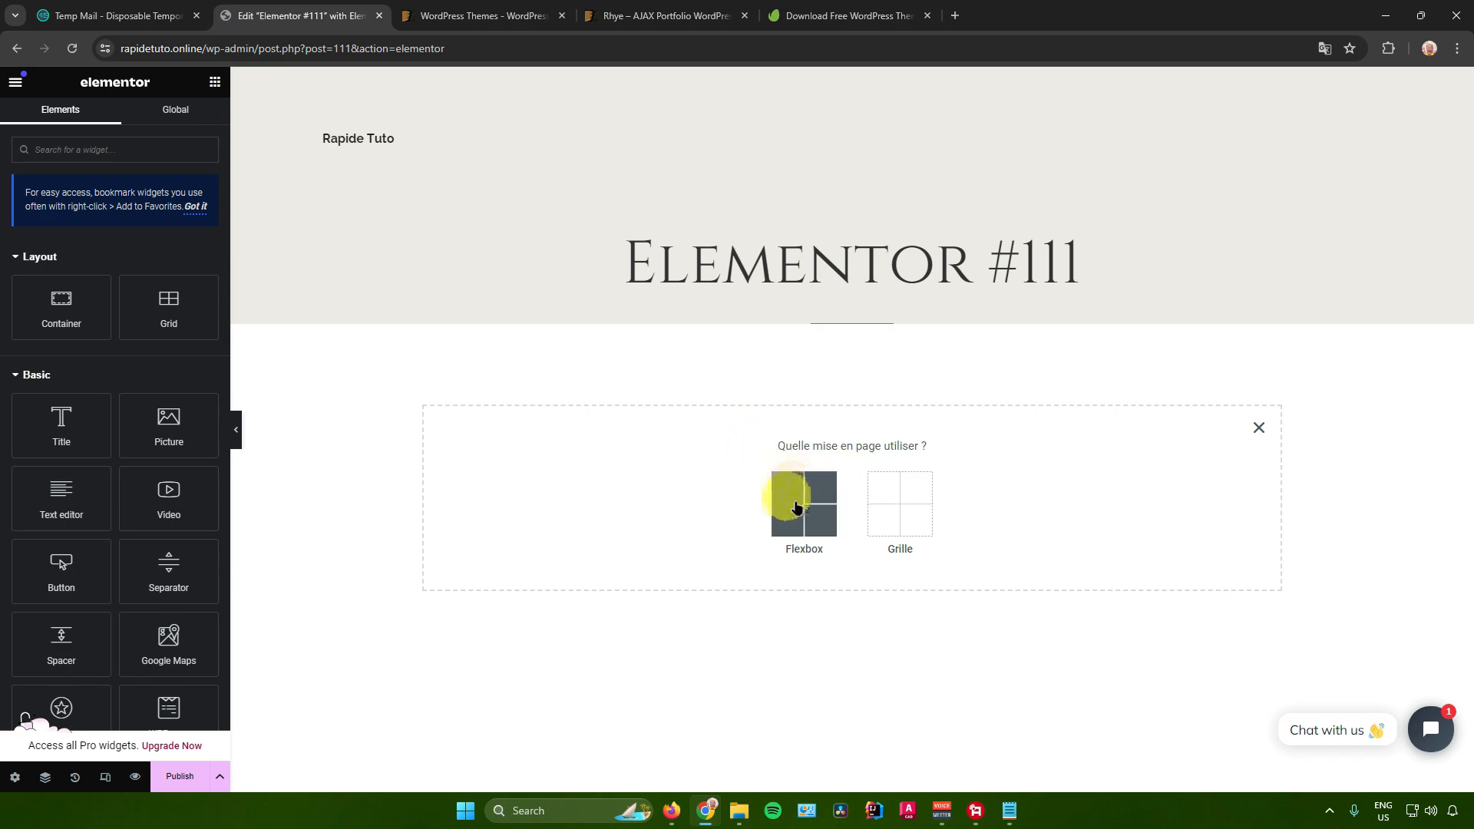
click(795, 486)
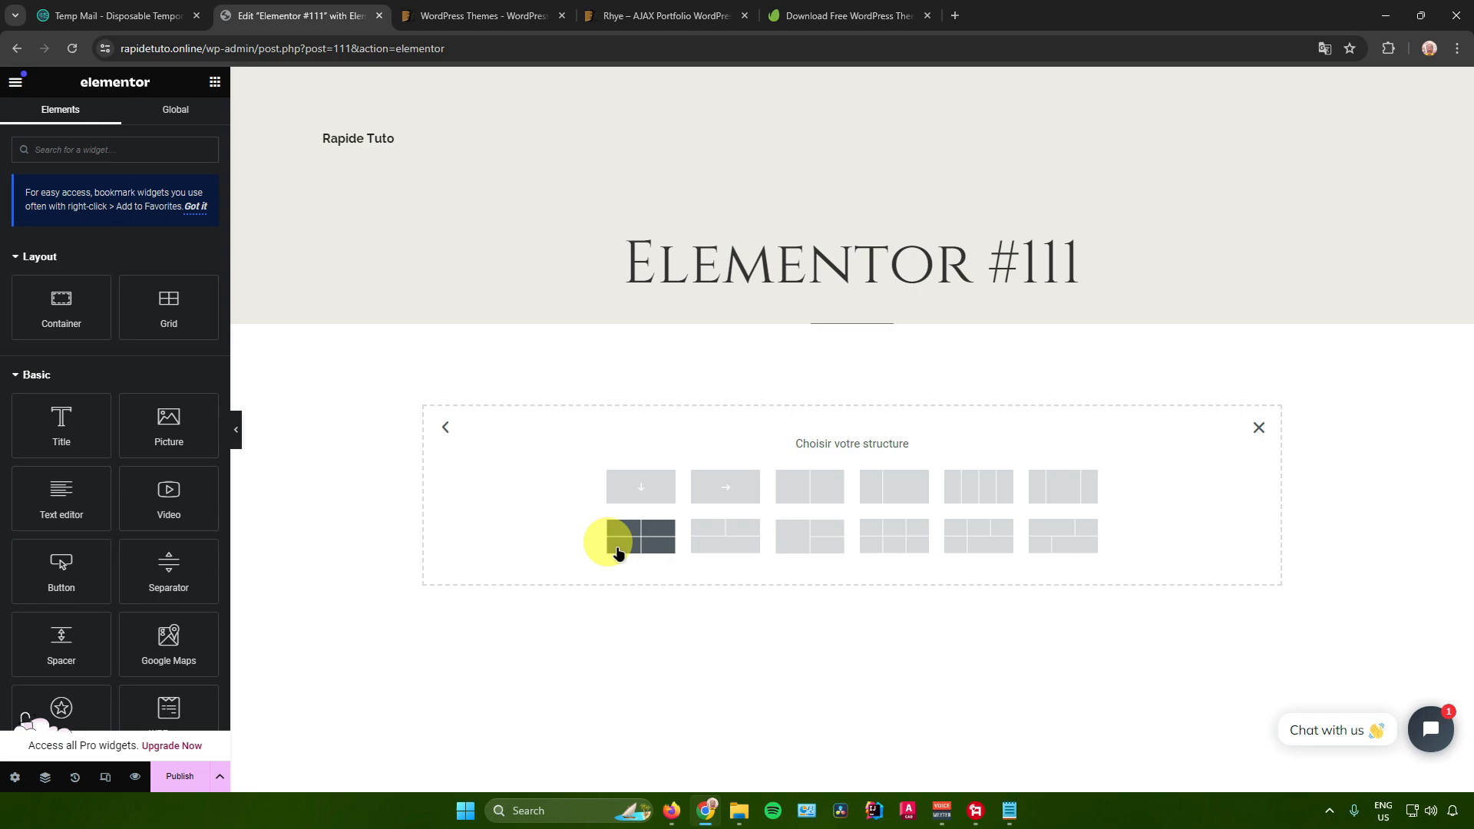
click(637, 543)
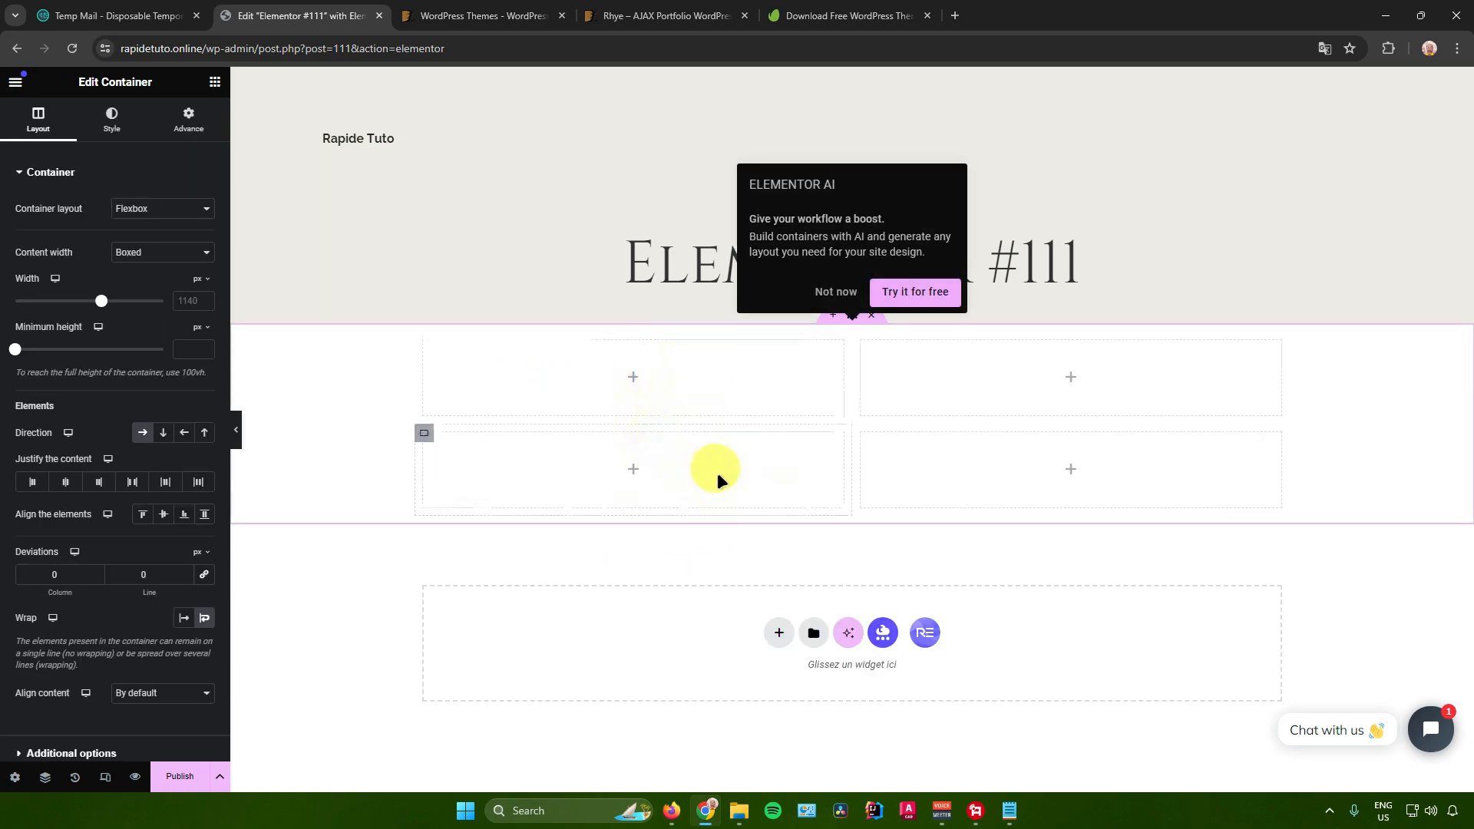
click(833, 291)
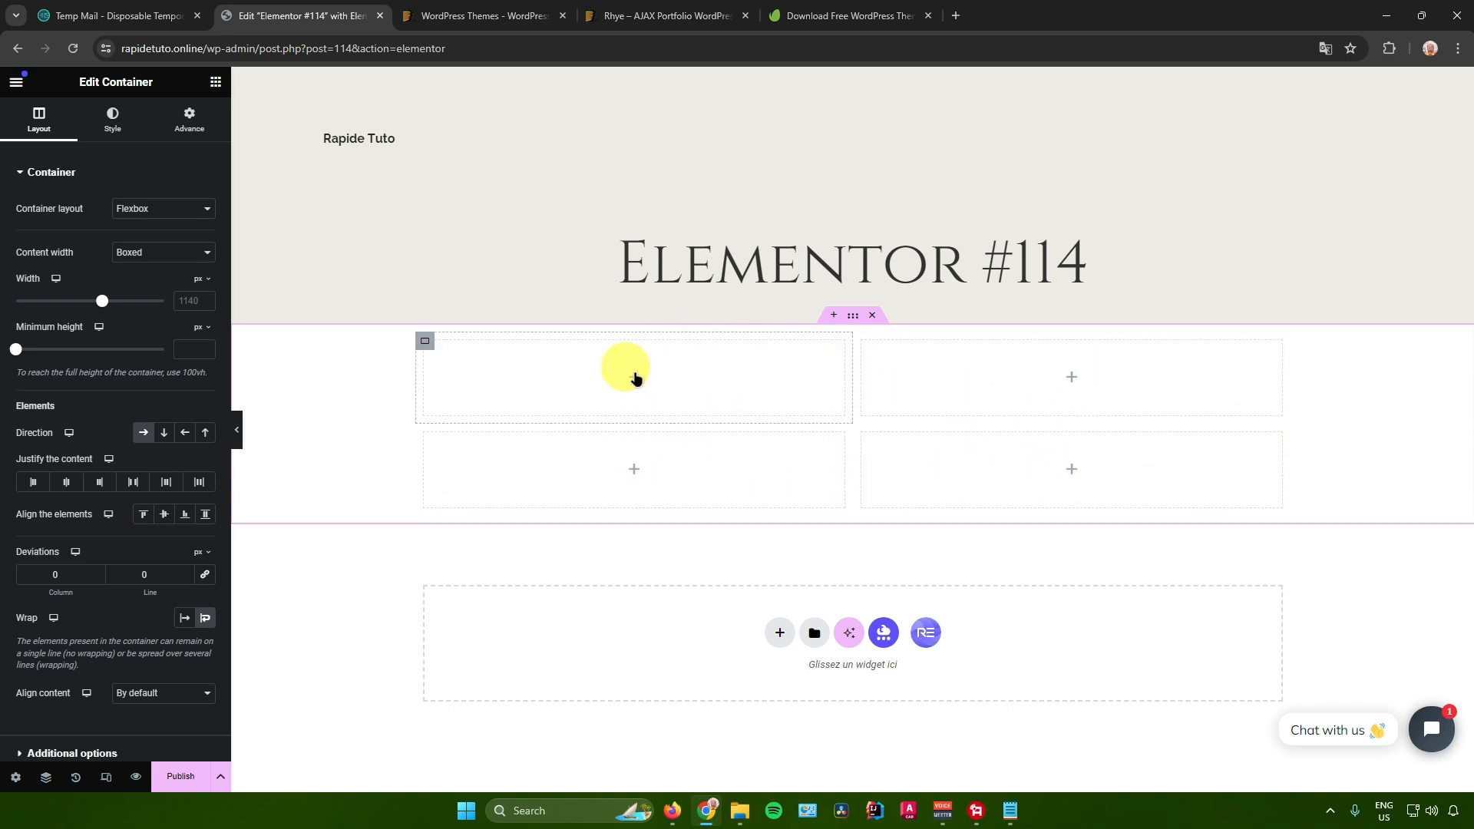
Step: Find the Sidebar widget, add it to the container and set its sidebar to Mobile Fullscreen Menu Widgets
click(635, 377)
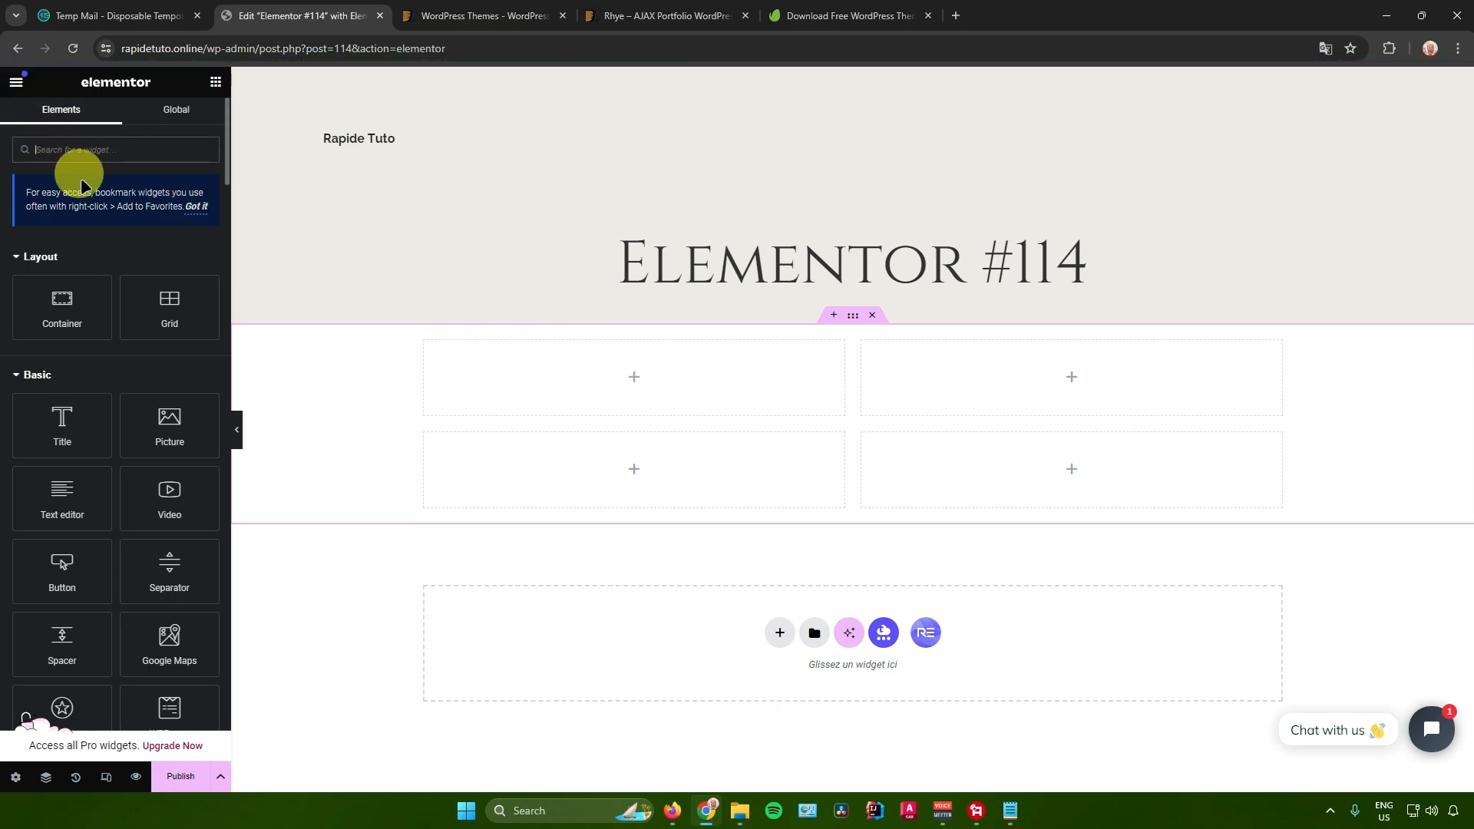
scroll(154, 319, down, 2)
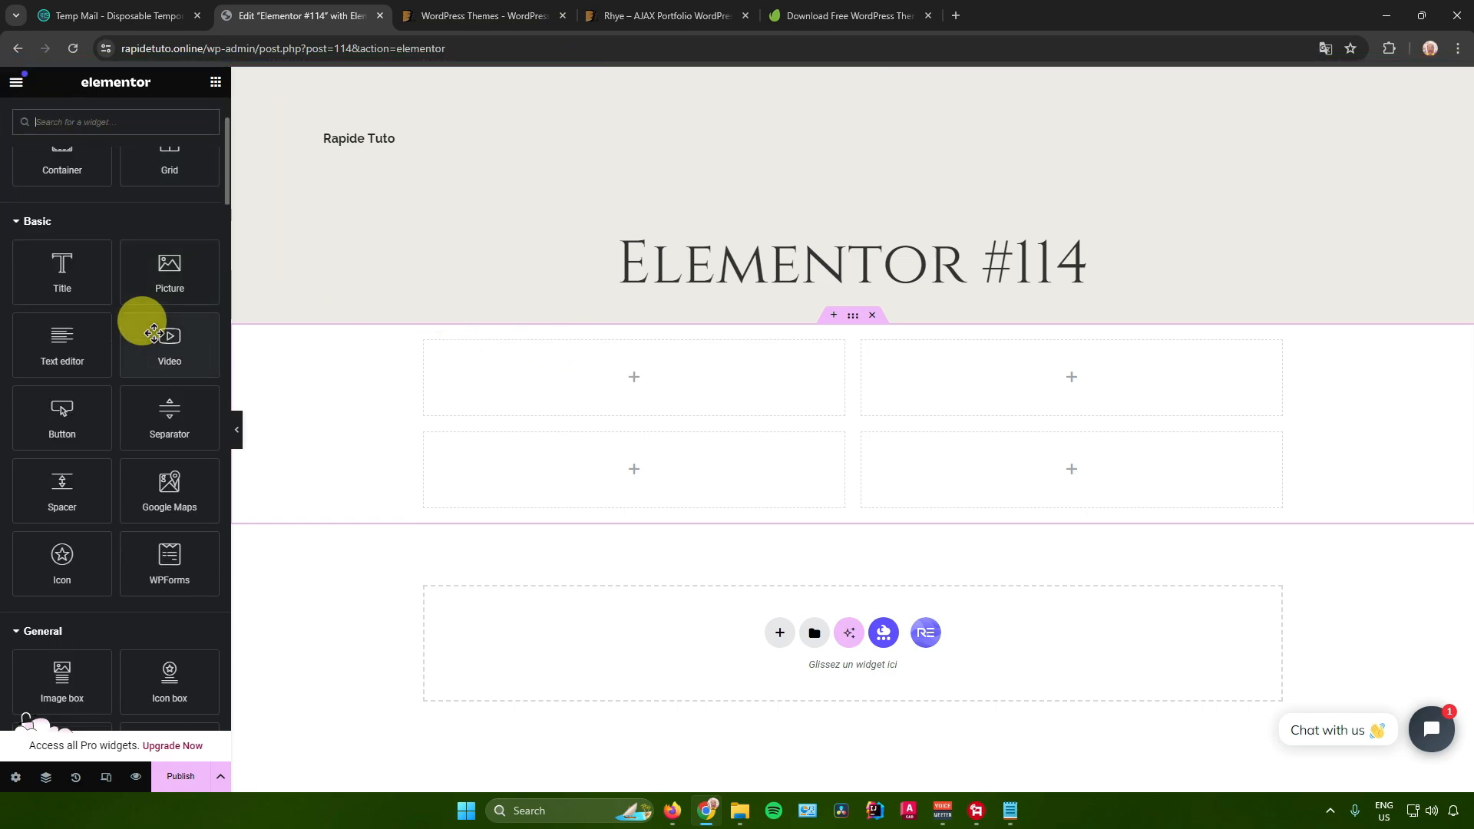
scroll(144, 320, up, 2)
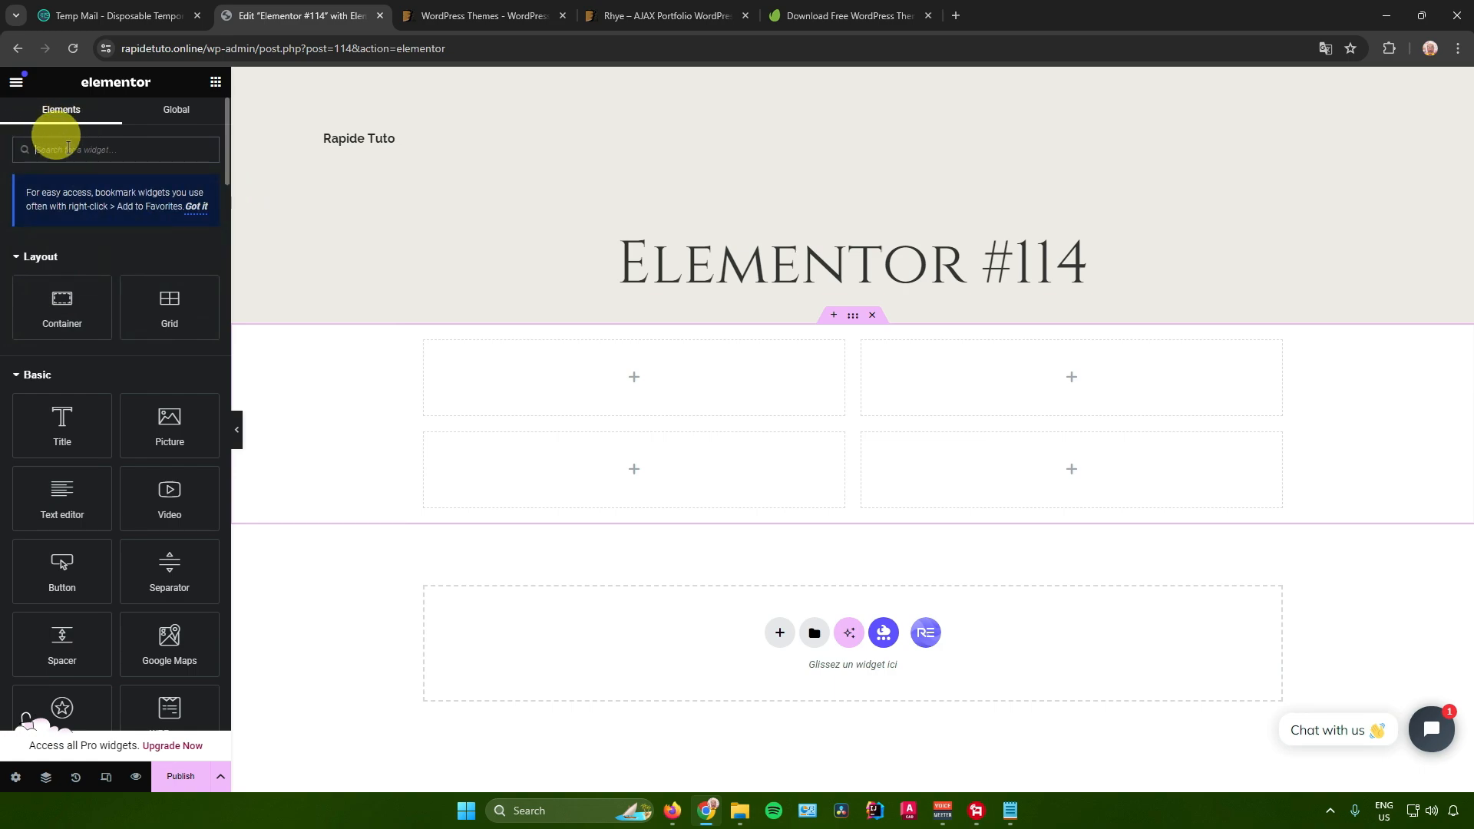
text(sider)
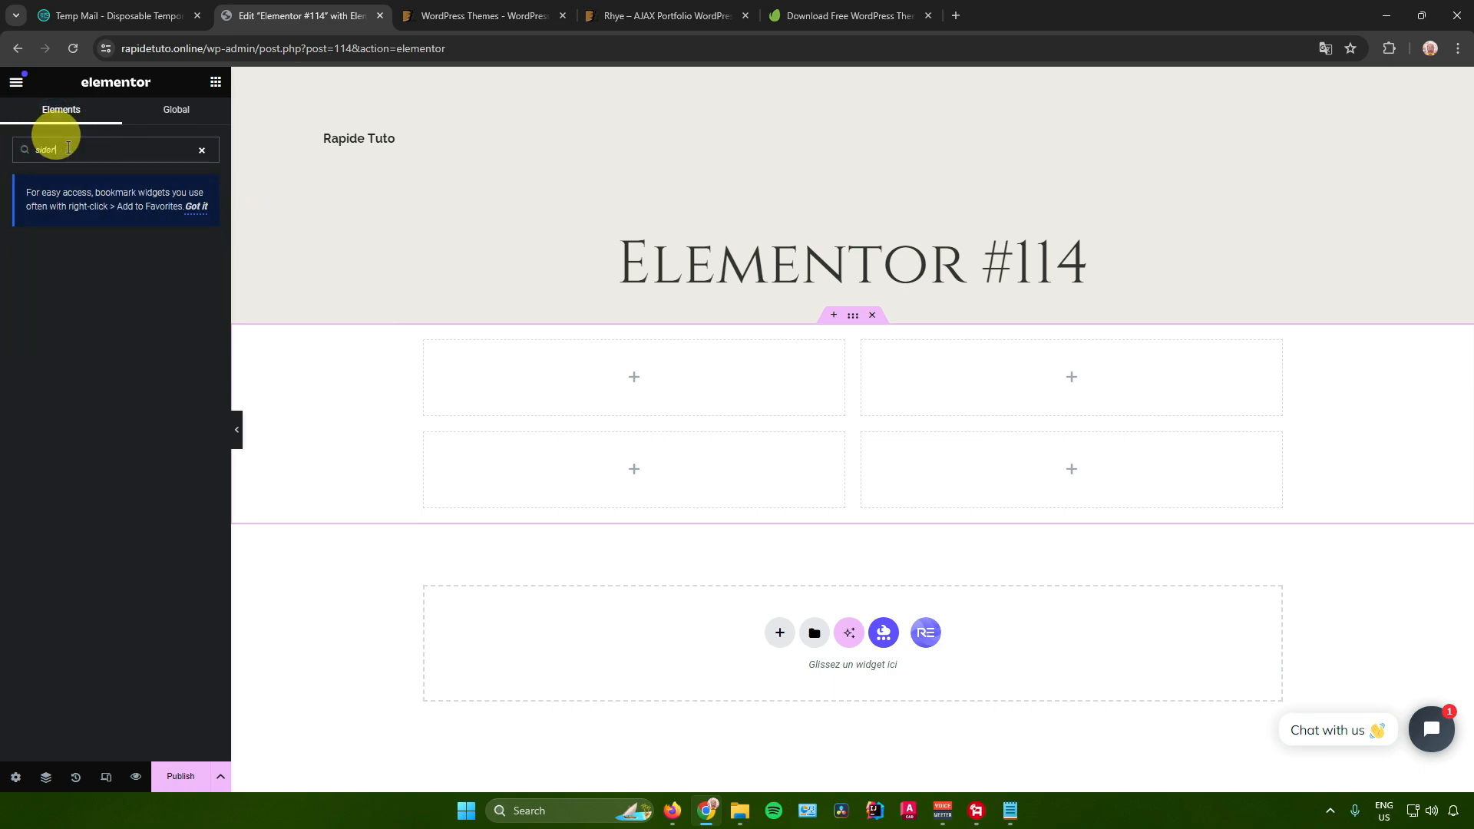
key(BackSpace)
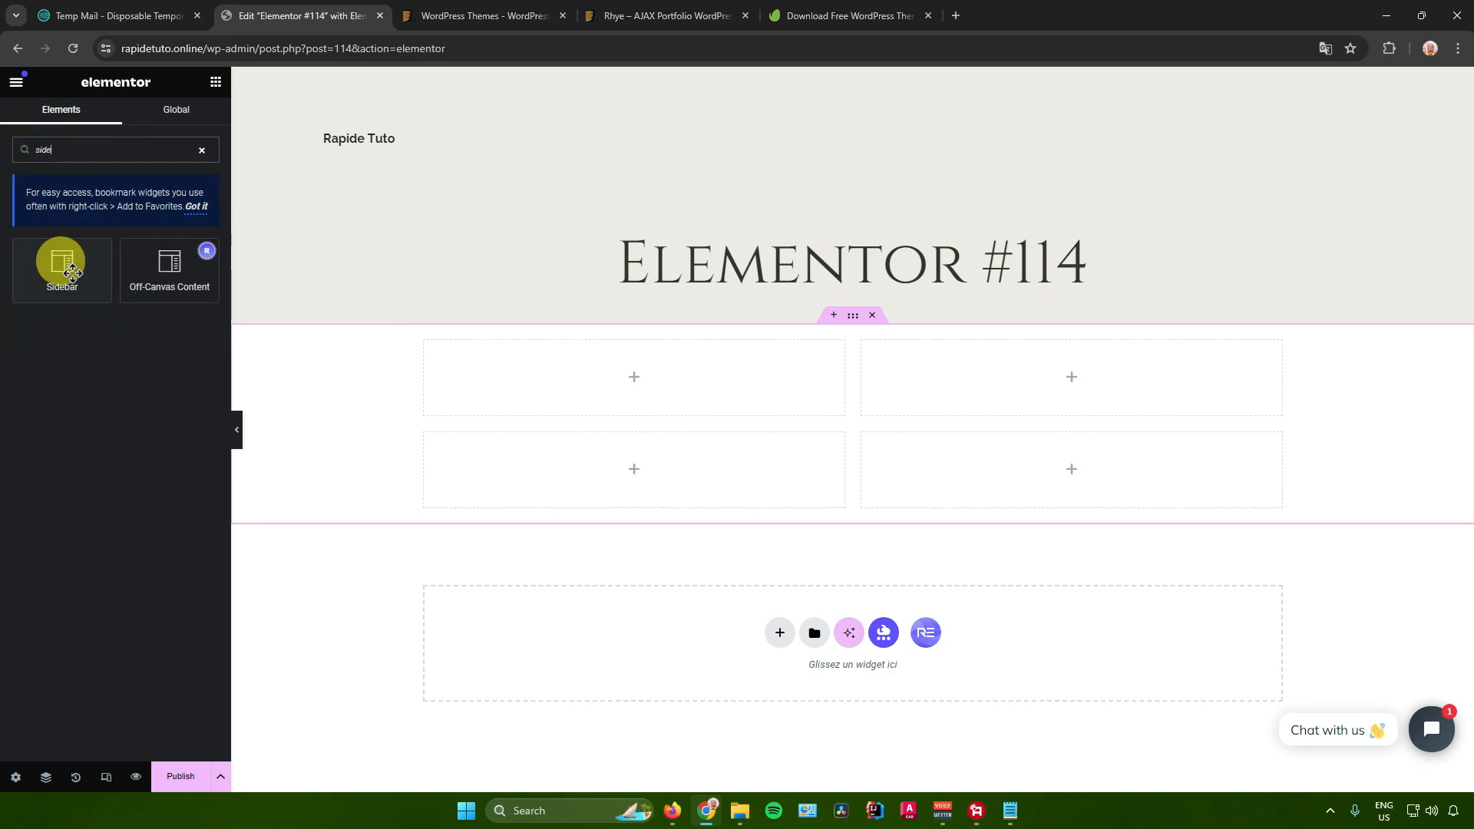
click(67, 265)
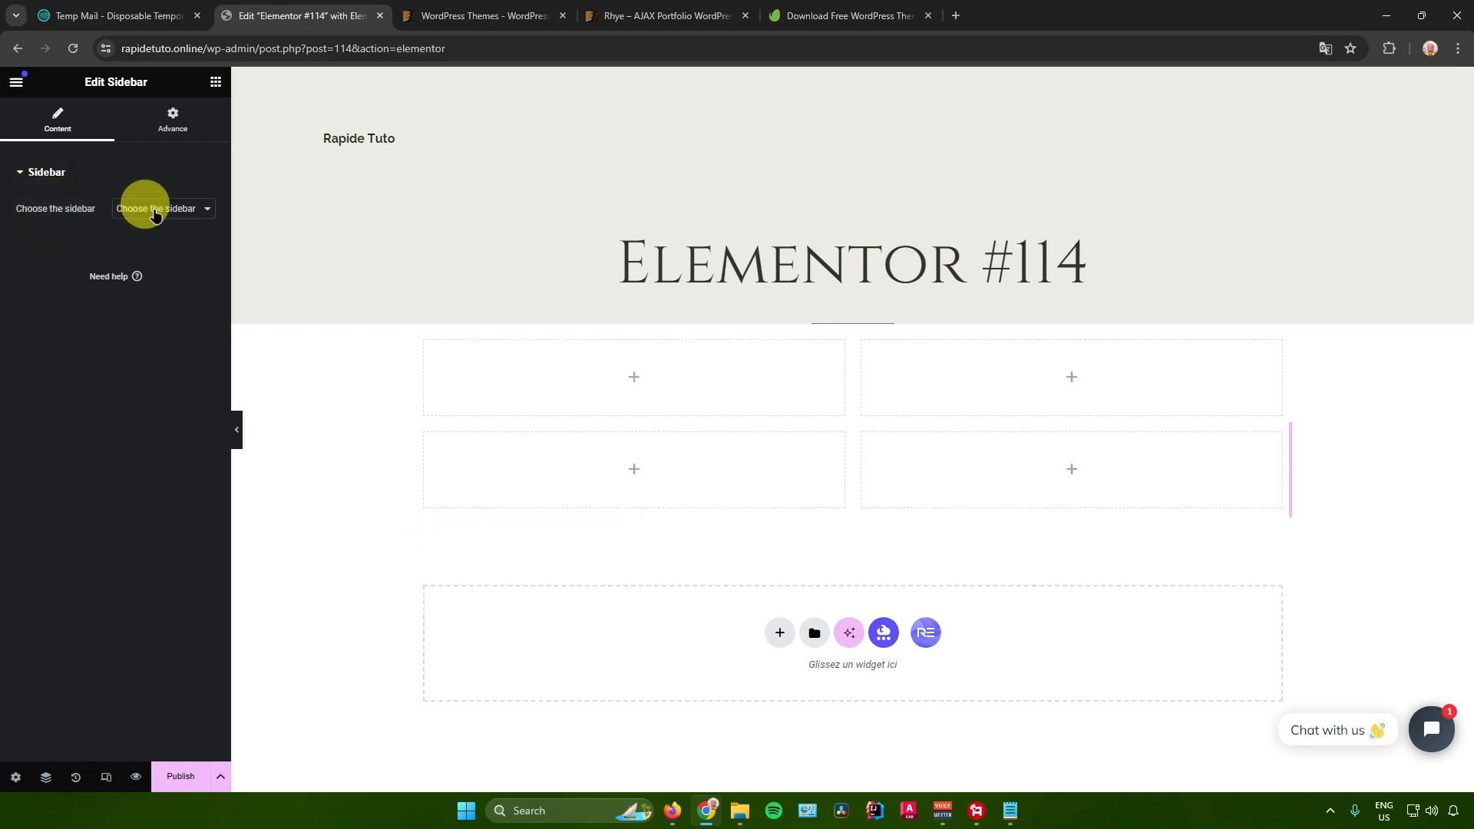
click(154, 214)
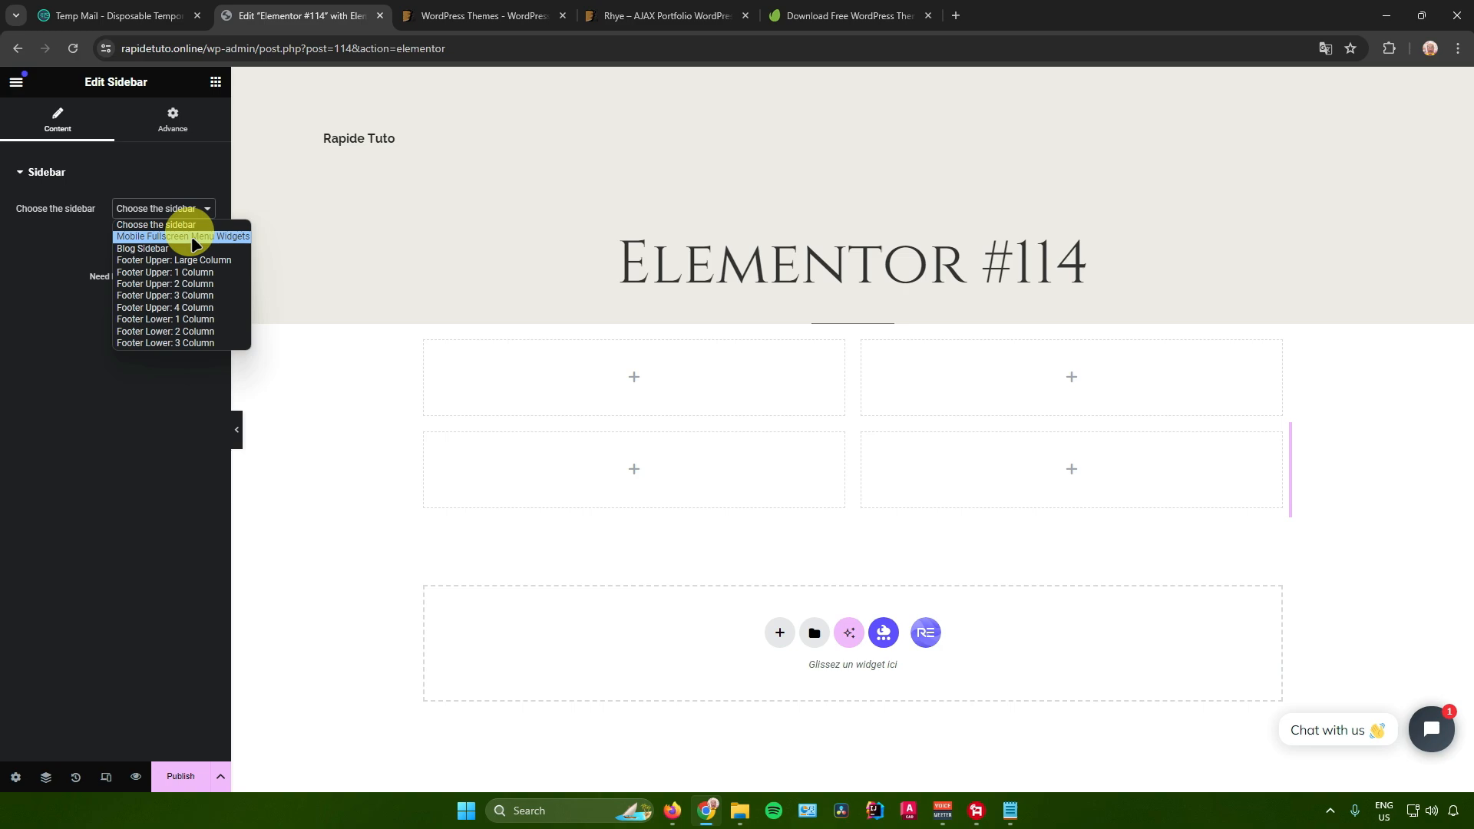
click(192, 238)
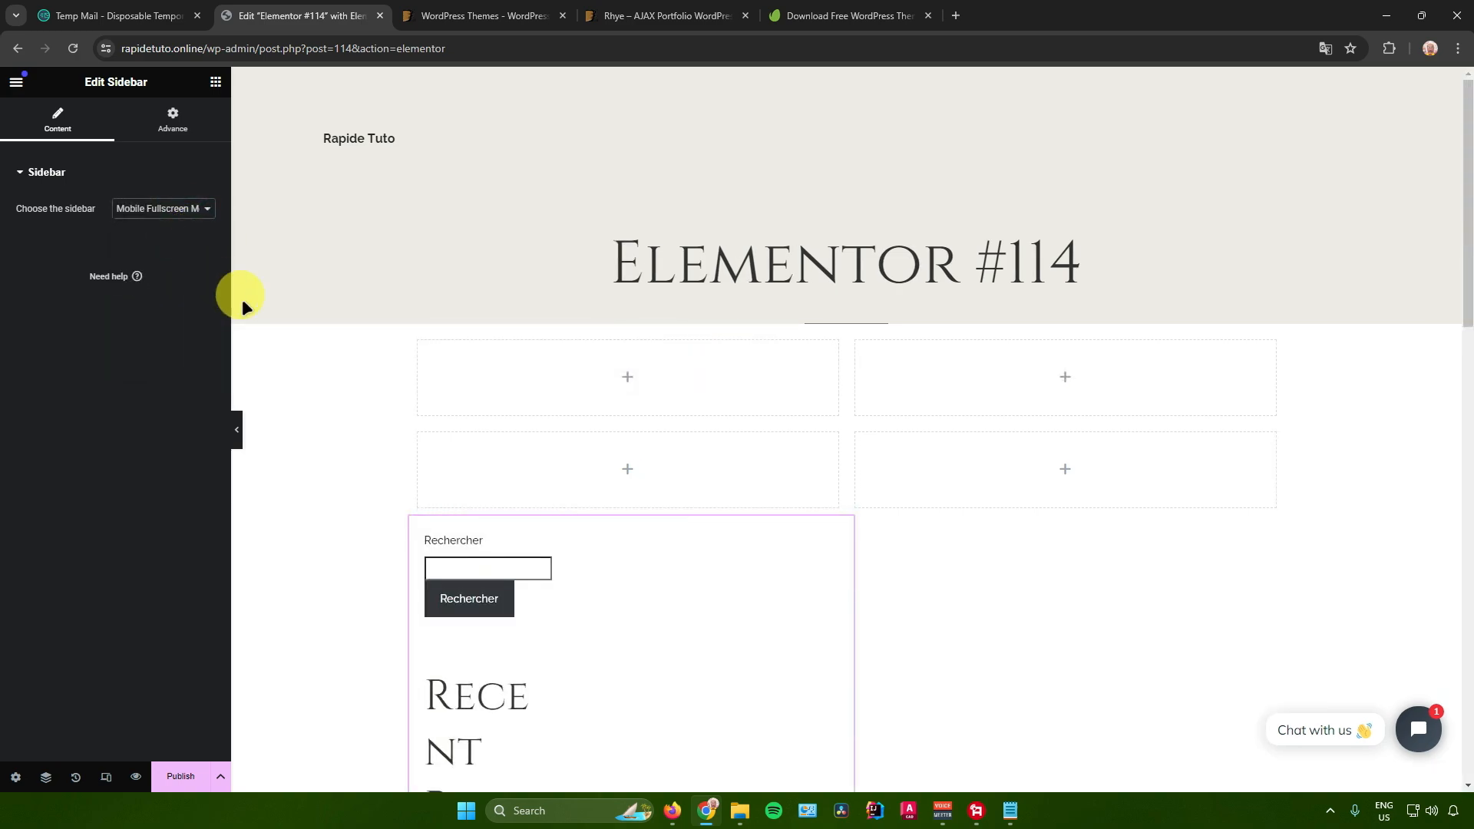
Step: Move the Sidebar widget from below the grid into the container's upper-left cell and check its content
scroll(422, 412, down, 3)
drag(494, 438, 741, 439)
scroll(665, 408, up, 3)
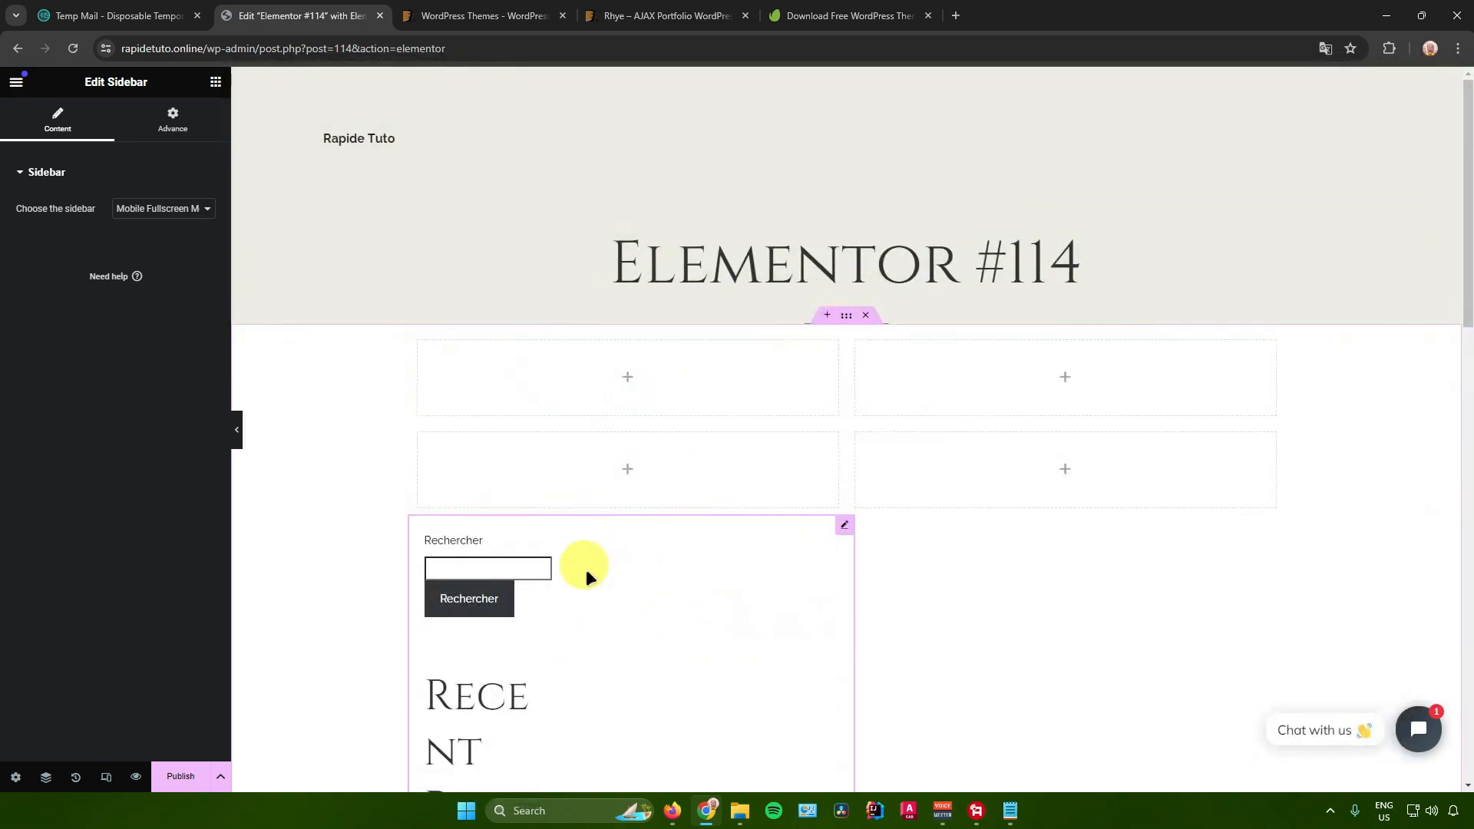
drag(586, 576, 616, 382)
scroll(658, 428, down, 10)
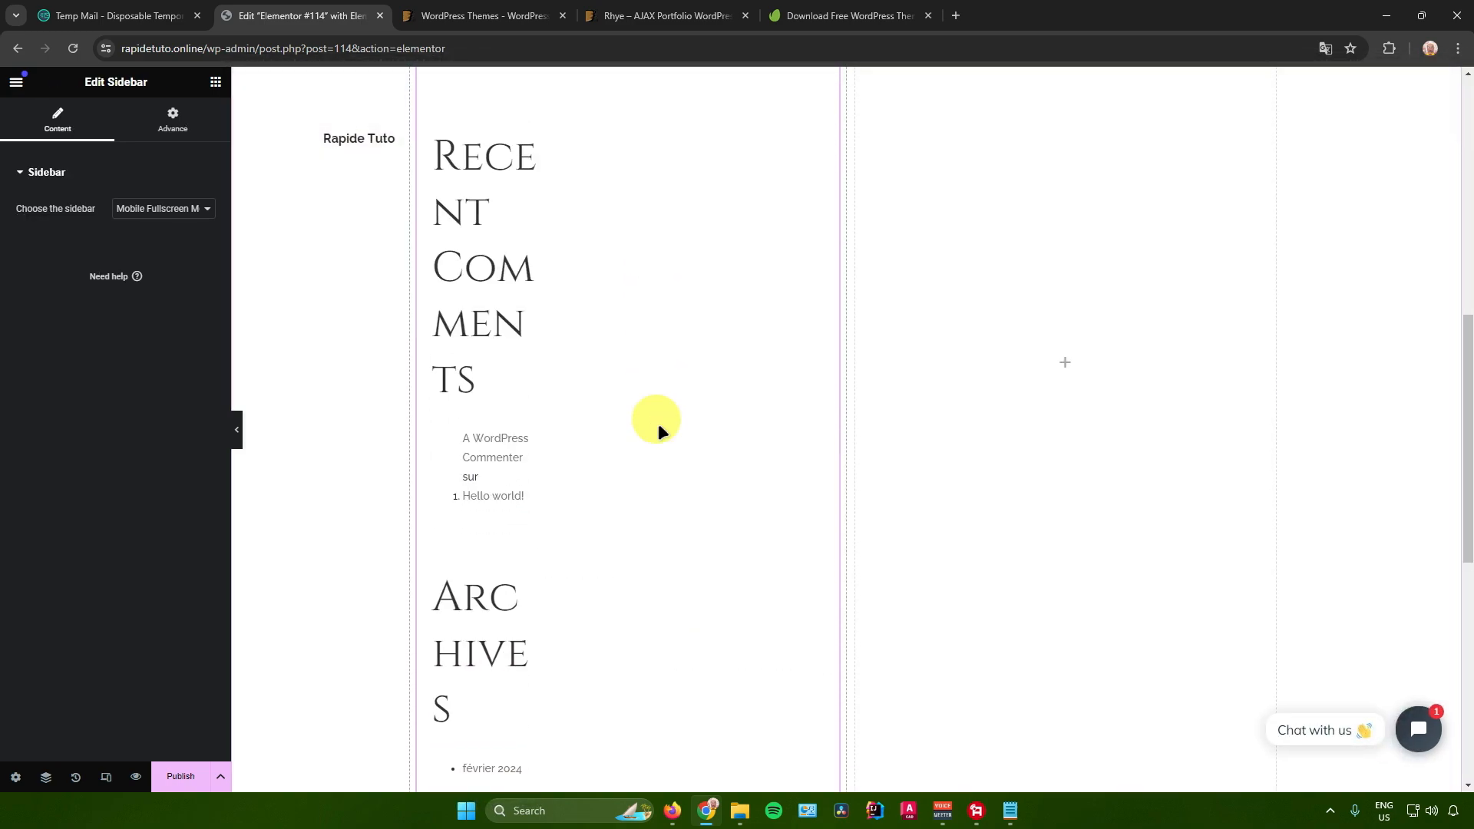
scroll(654, 435, up, 10)
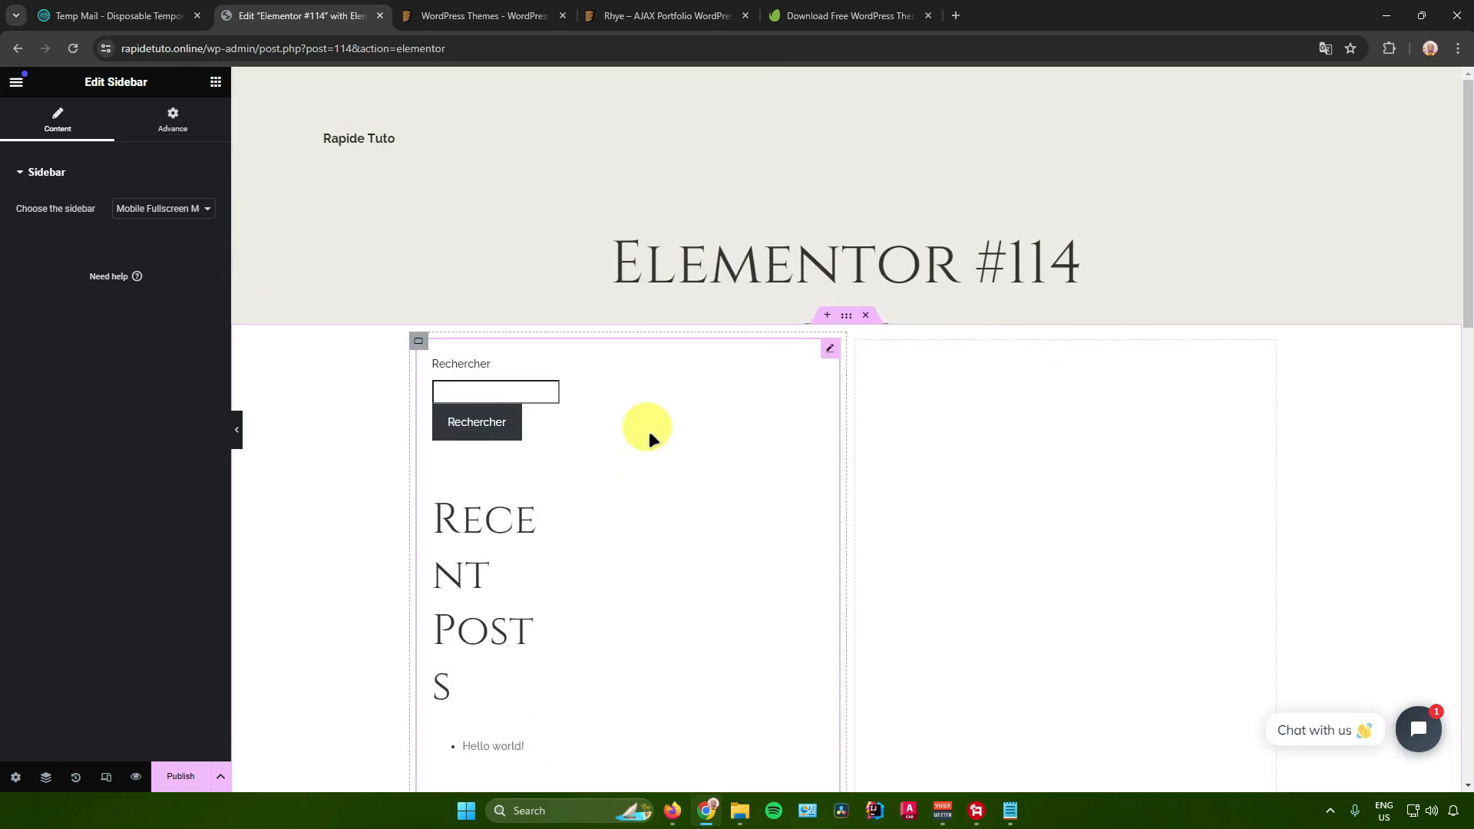
Step: Search the widgets for "sidebar" and add a second Sidebar widget beneath the existing one in the container
scroll(1030, 487, down, 9)
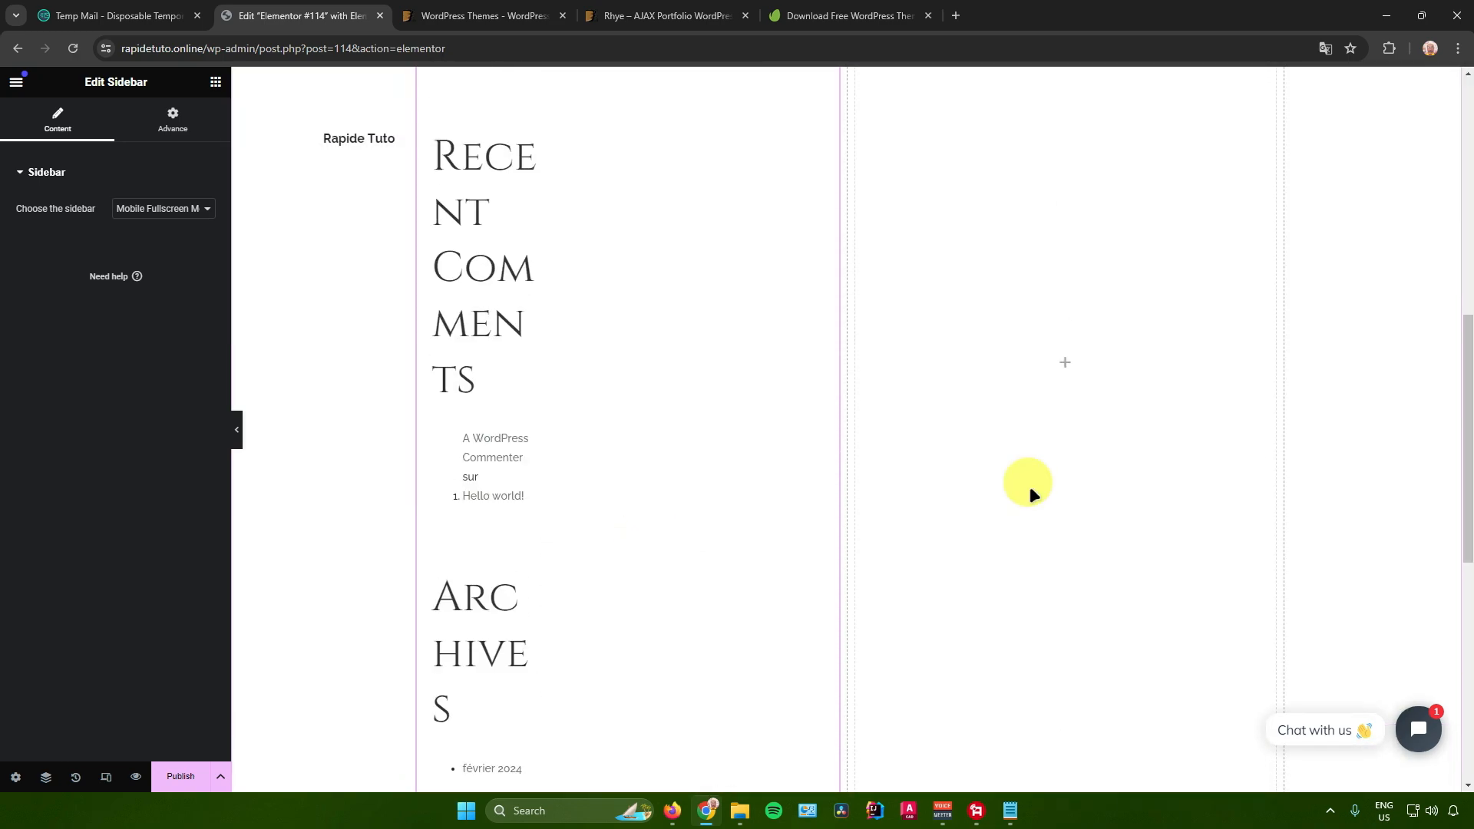
scroll(1029, 487, up, 4)
scroll(1010, 492, down, 12)
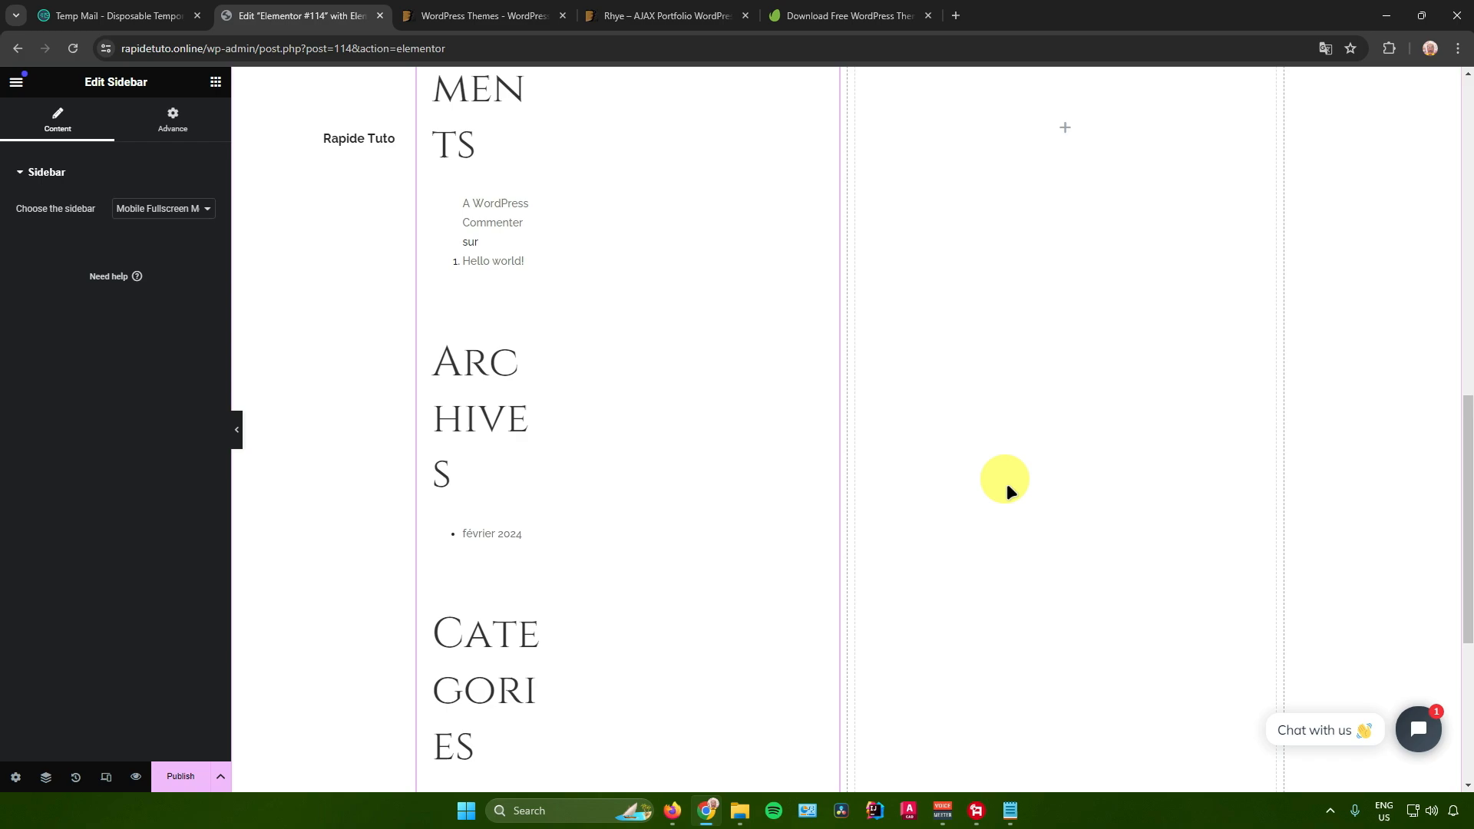
scroll(1009, 491, up, 3)
scroll(1008, 492, up, 3)
click(1064, 574)
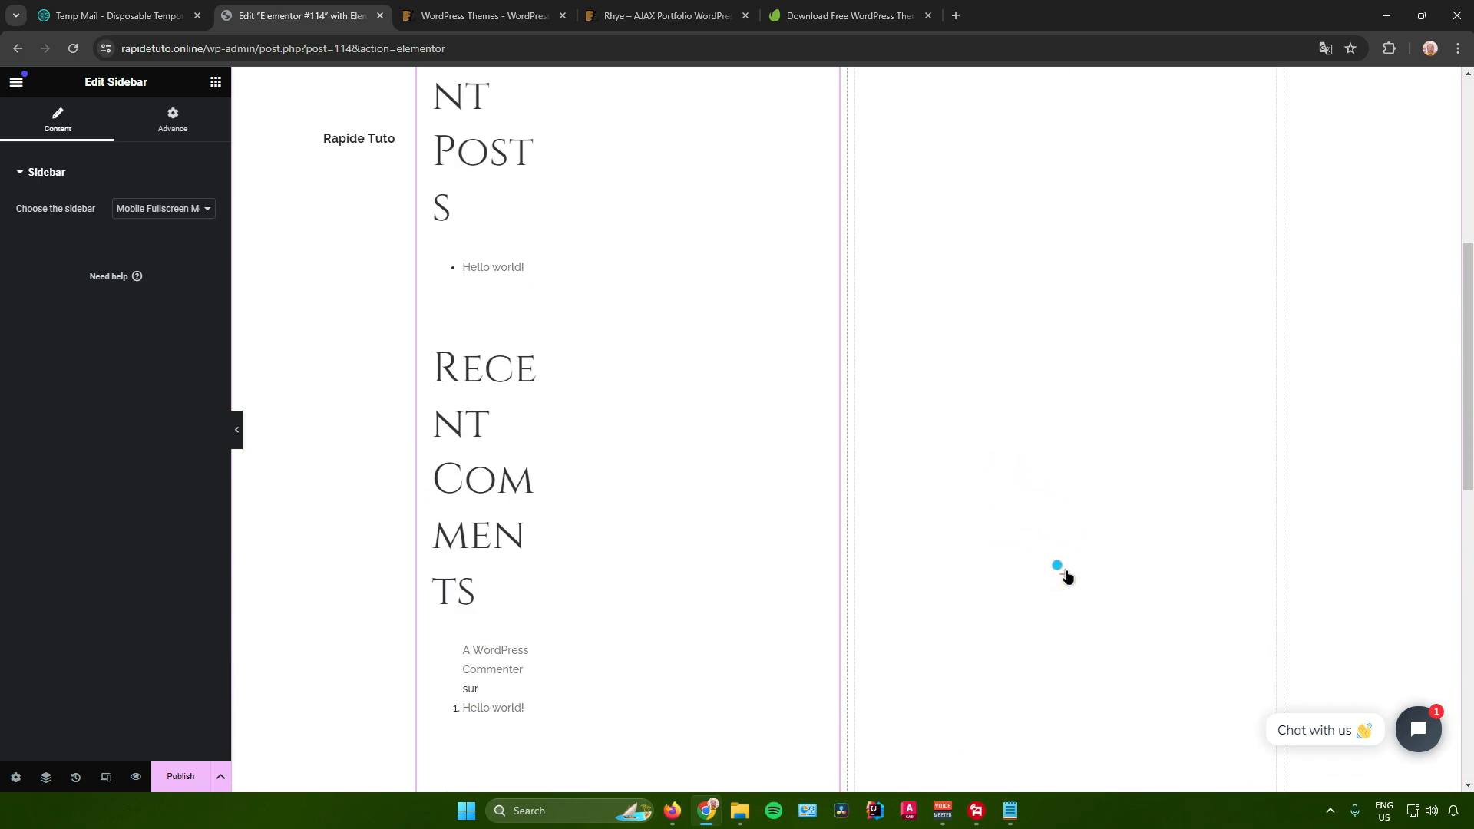
click(75, 146)
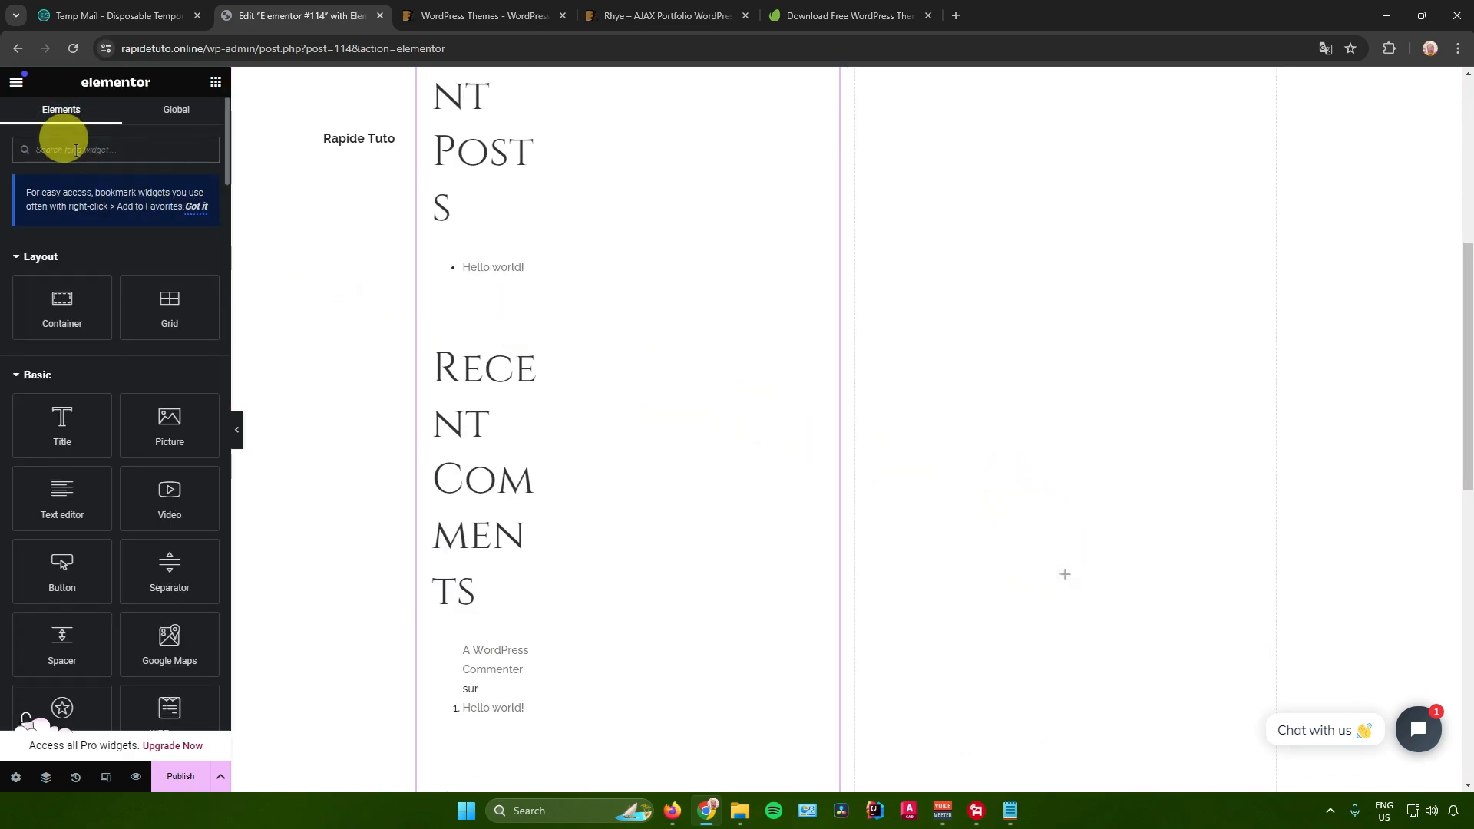
text(side)
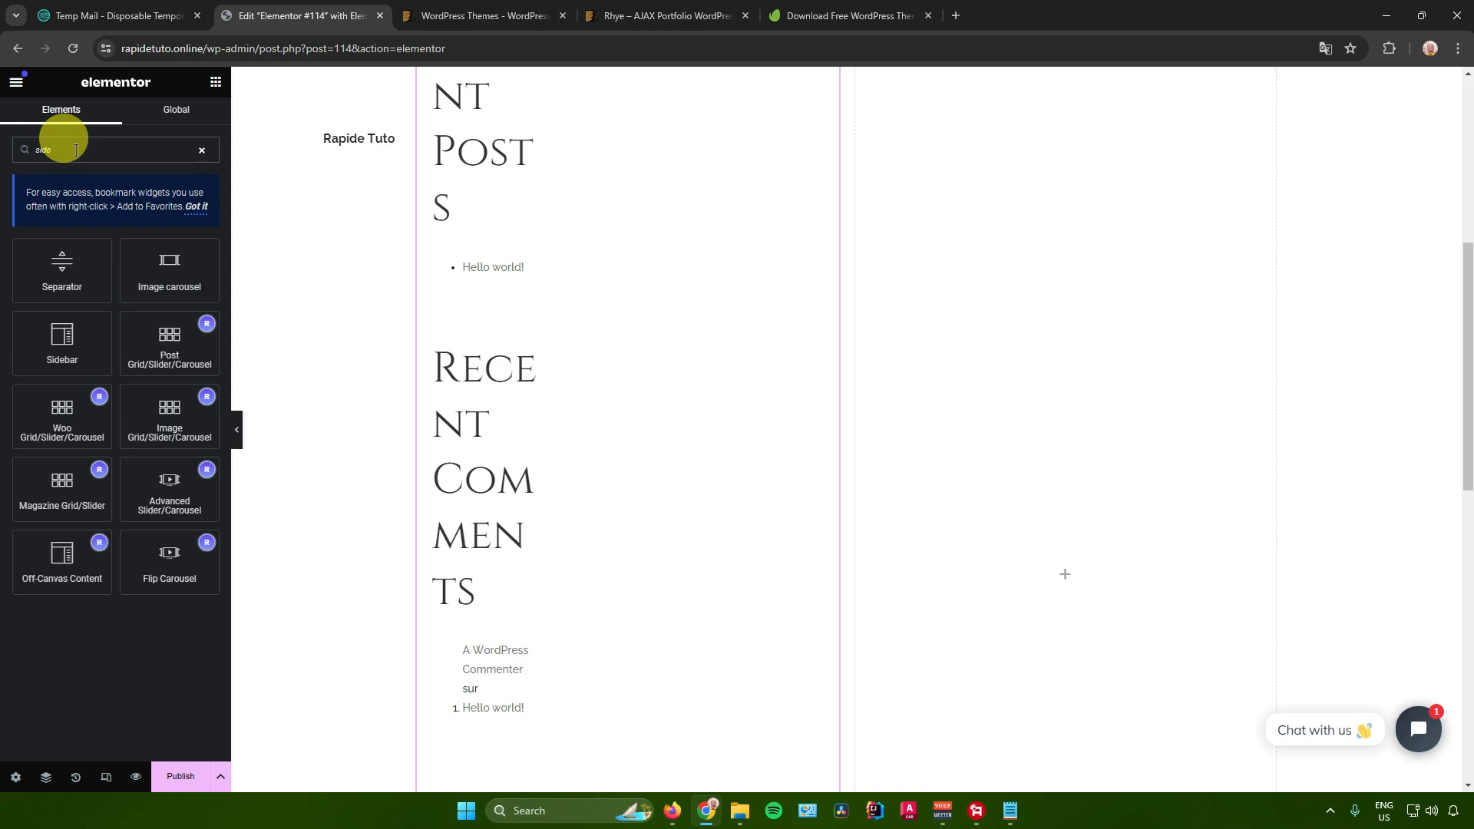
text(bar)
click(62, 265)
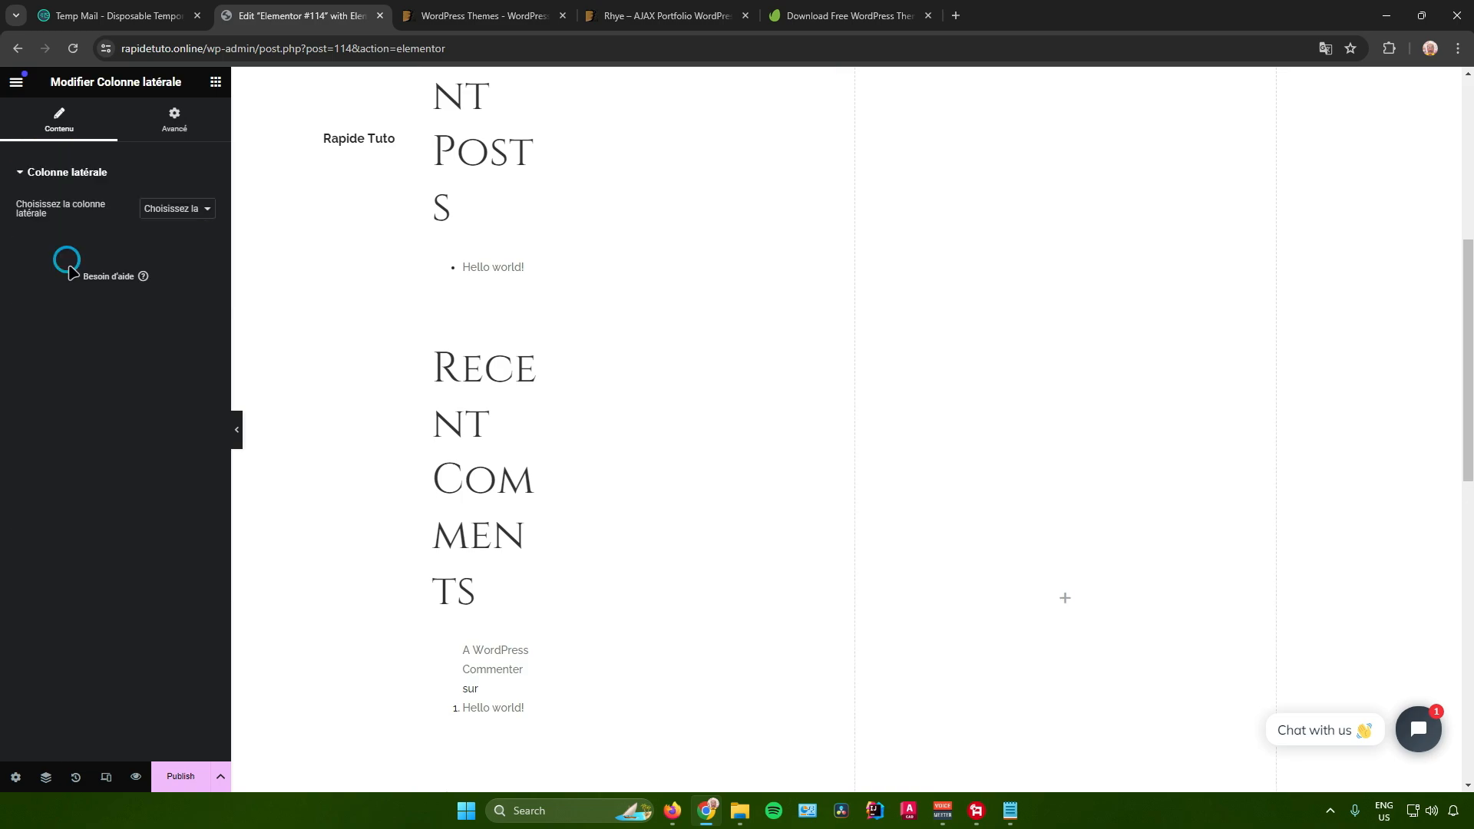
Step: Set the new Sidebar widget's sidebar to Blog Sidebar and move the widget into the container's lower-left cell
click(157, 208)
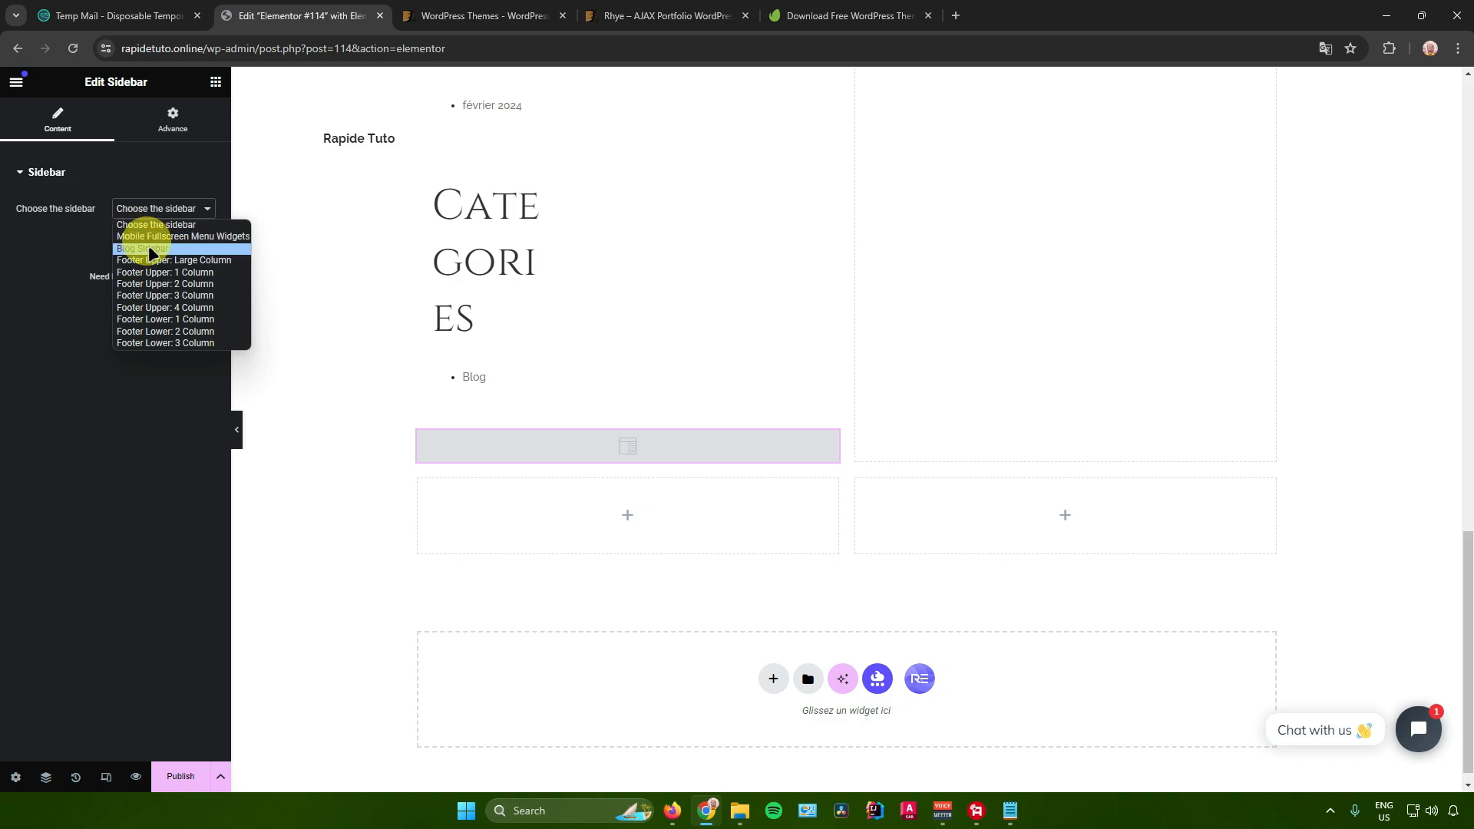
click(167, 250)
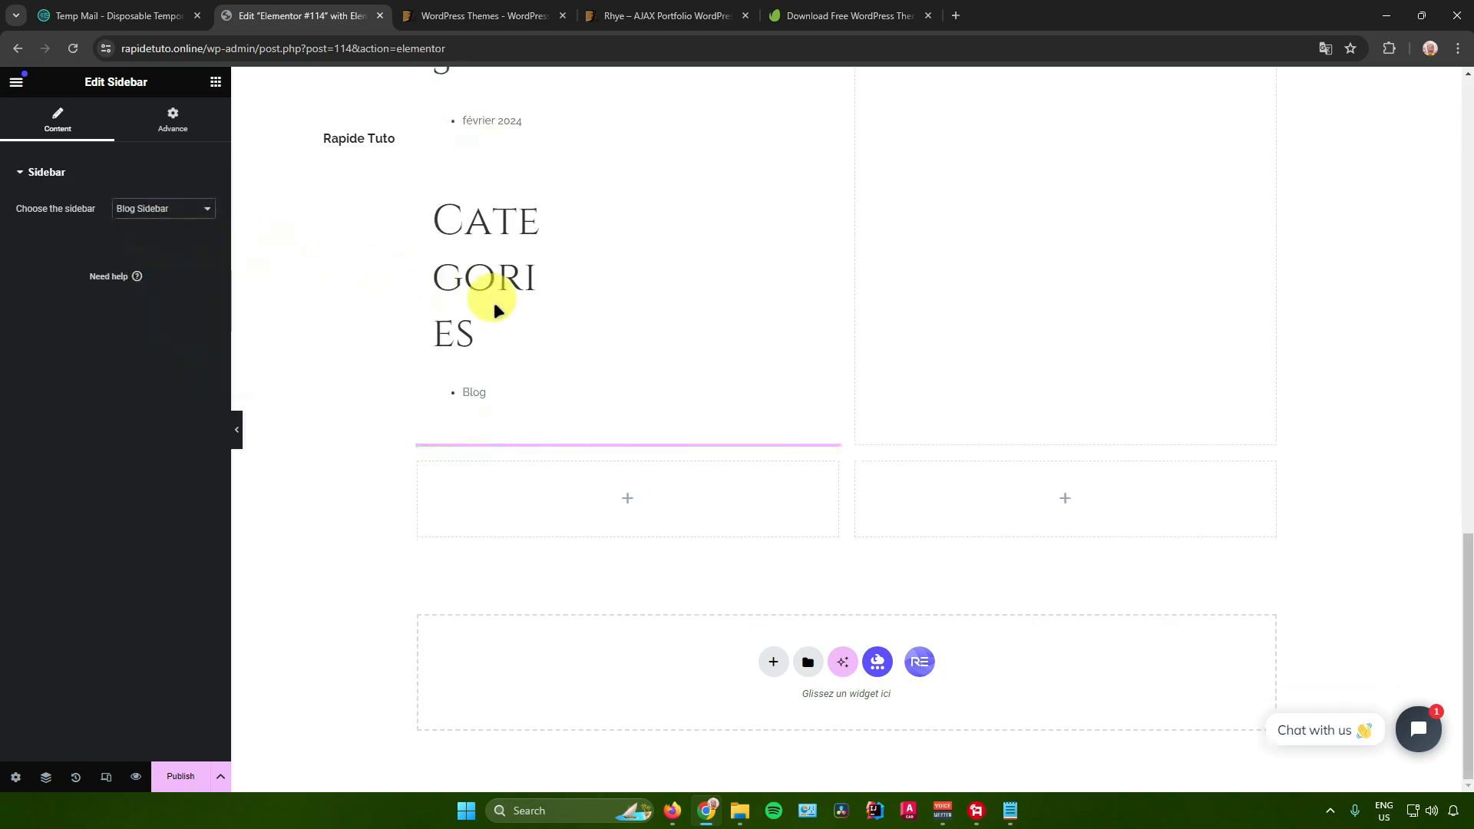
scroll(959, 360, down, 5)
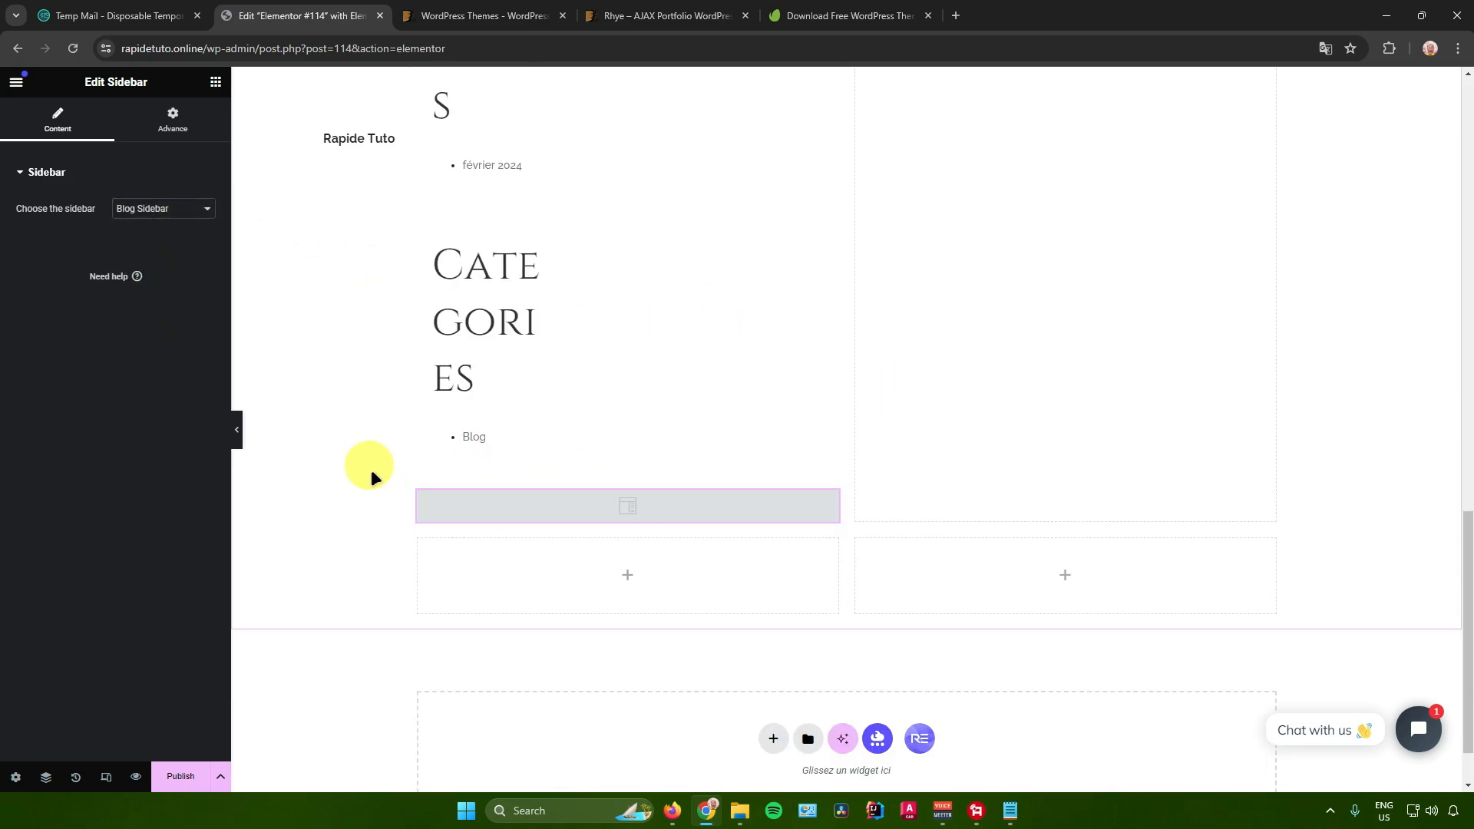
mouse_move(603, 506)
mouse_down()
mouse_move(707, 576)
mouse_move(661, 588)
mouse_move(625, 503)
mouse_up()
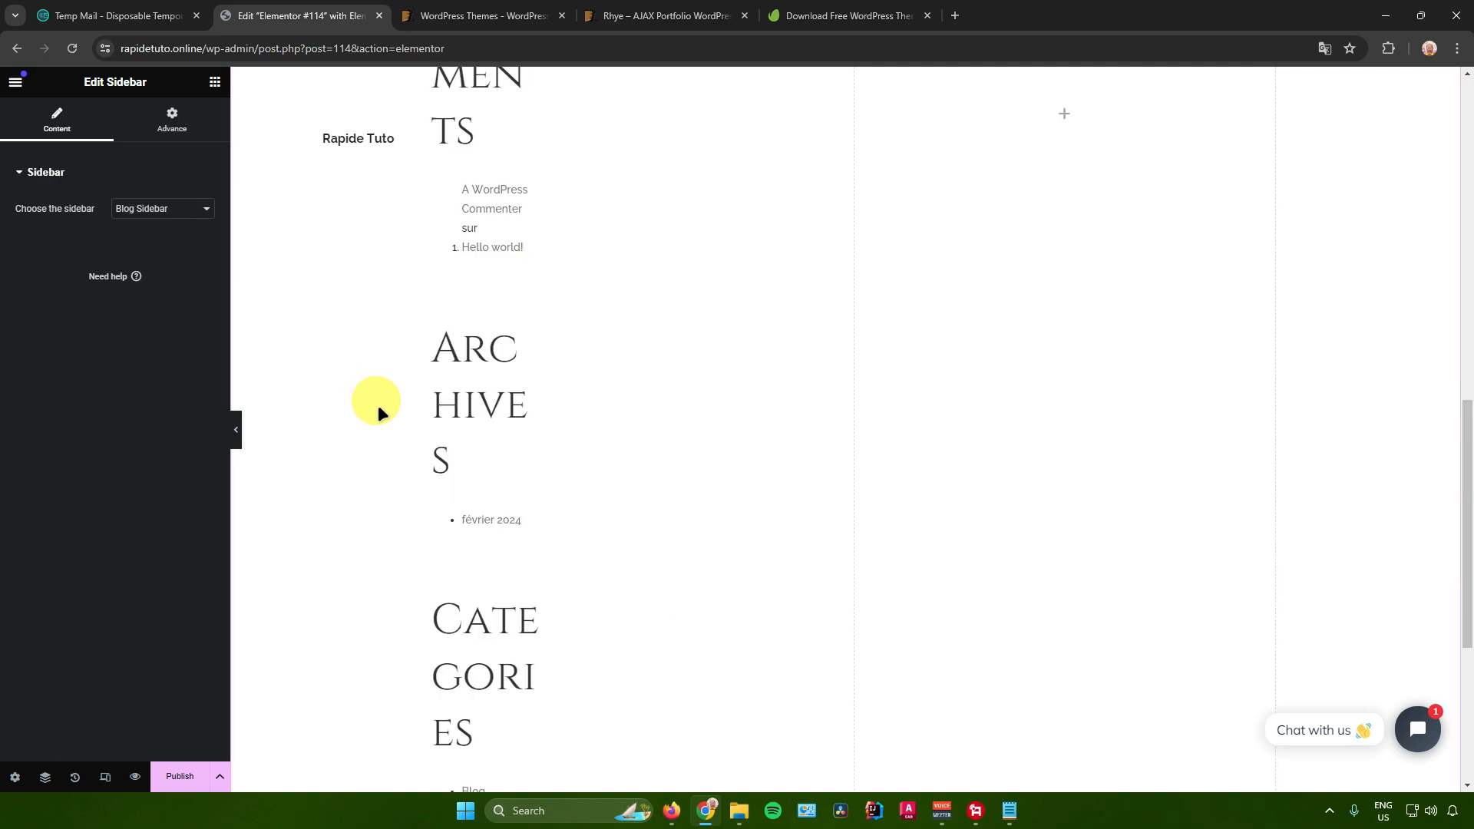
Step: Review the page layout from the title down to the Sidebar widget in the container's lower-left cell
scroll(380, 413, up, 7)
scroll(381, 415, up, 3)
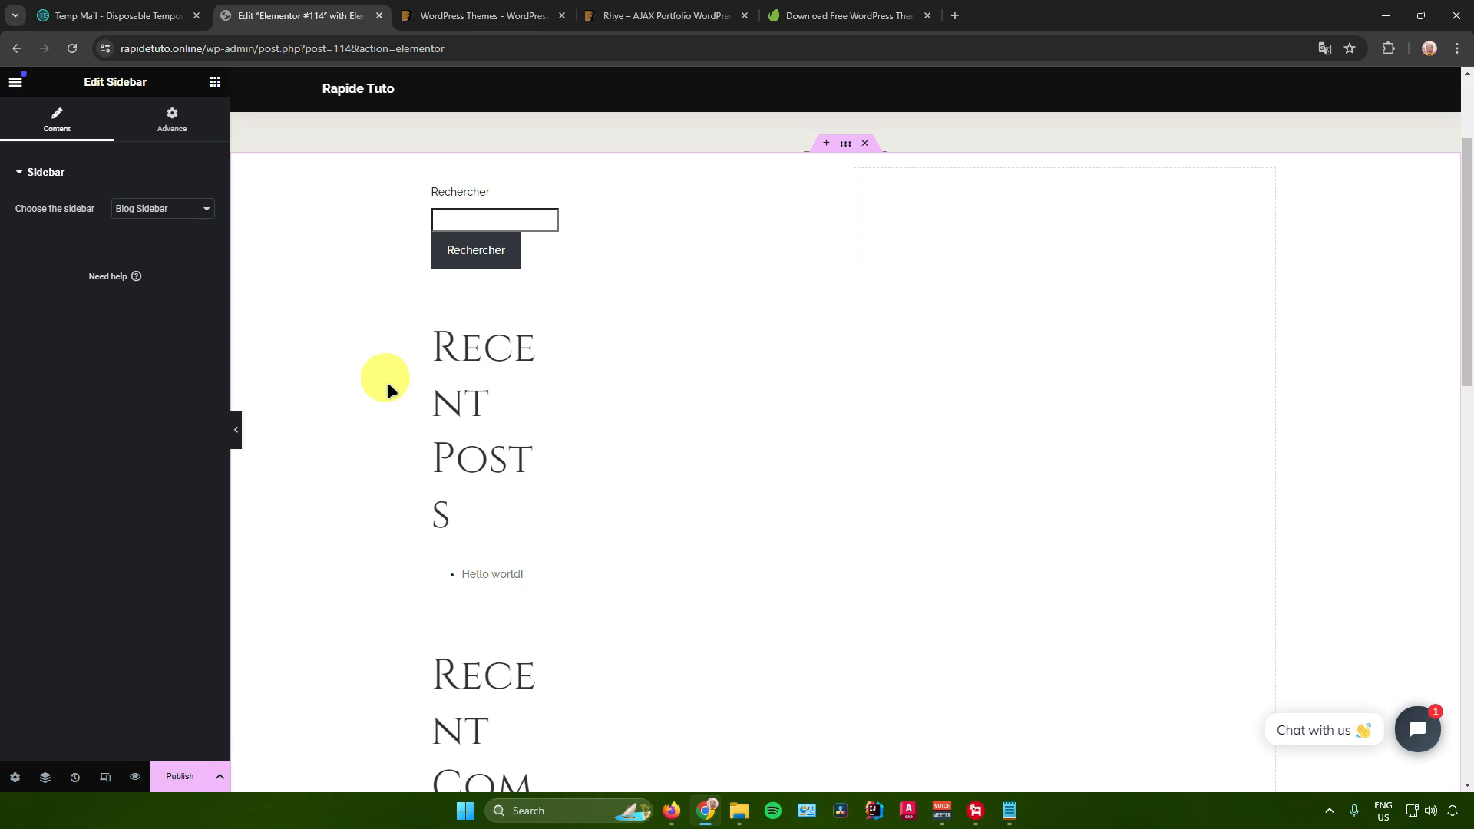
scroll(388, 389, down, 7)
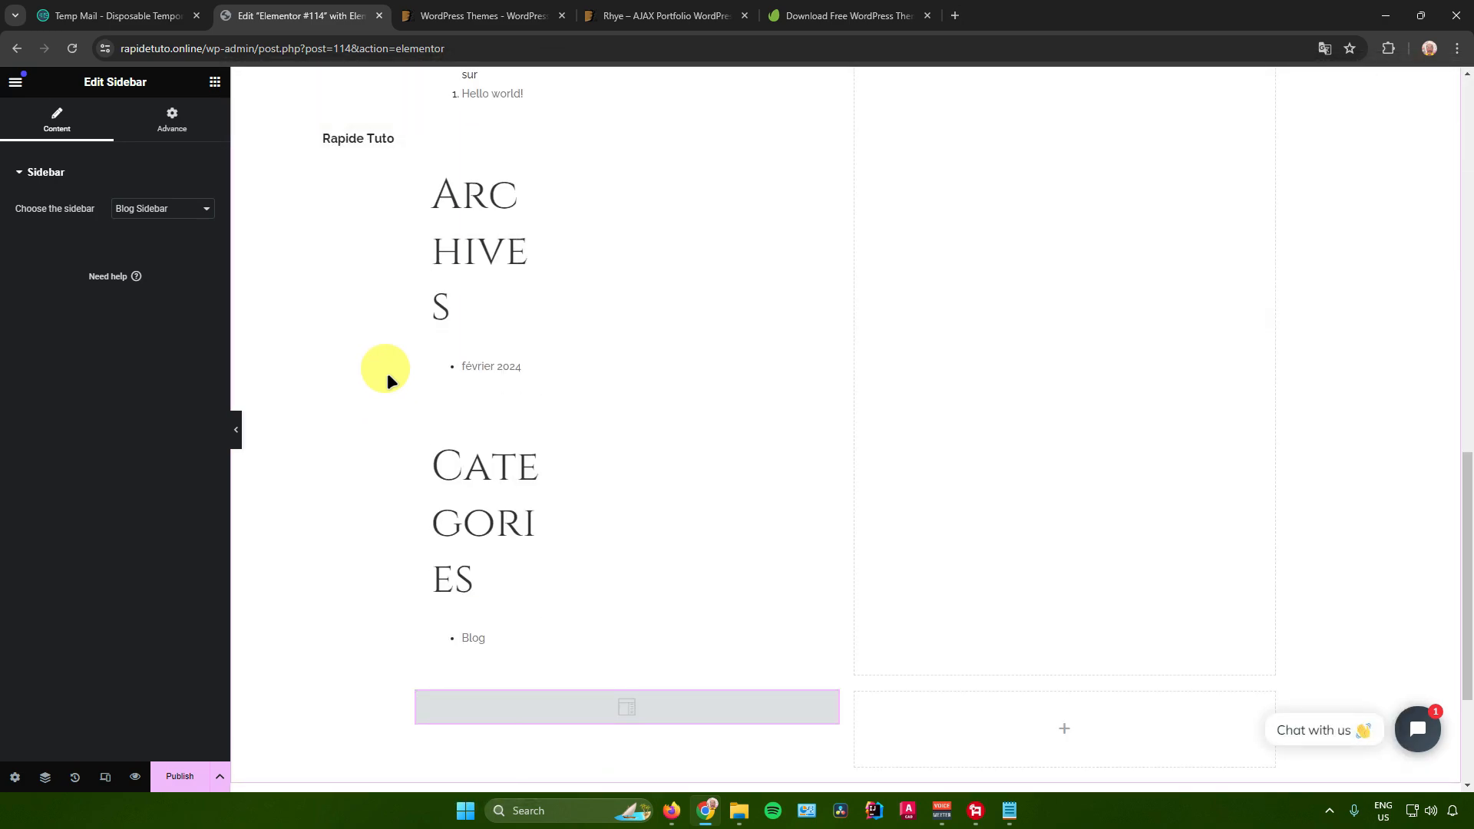
scroll(388, 382, up, 12)
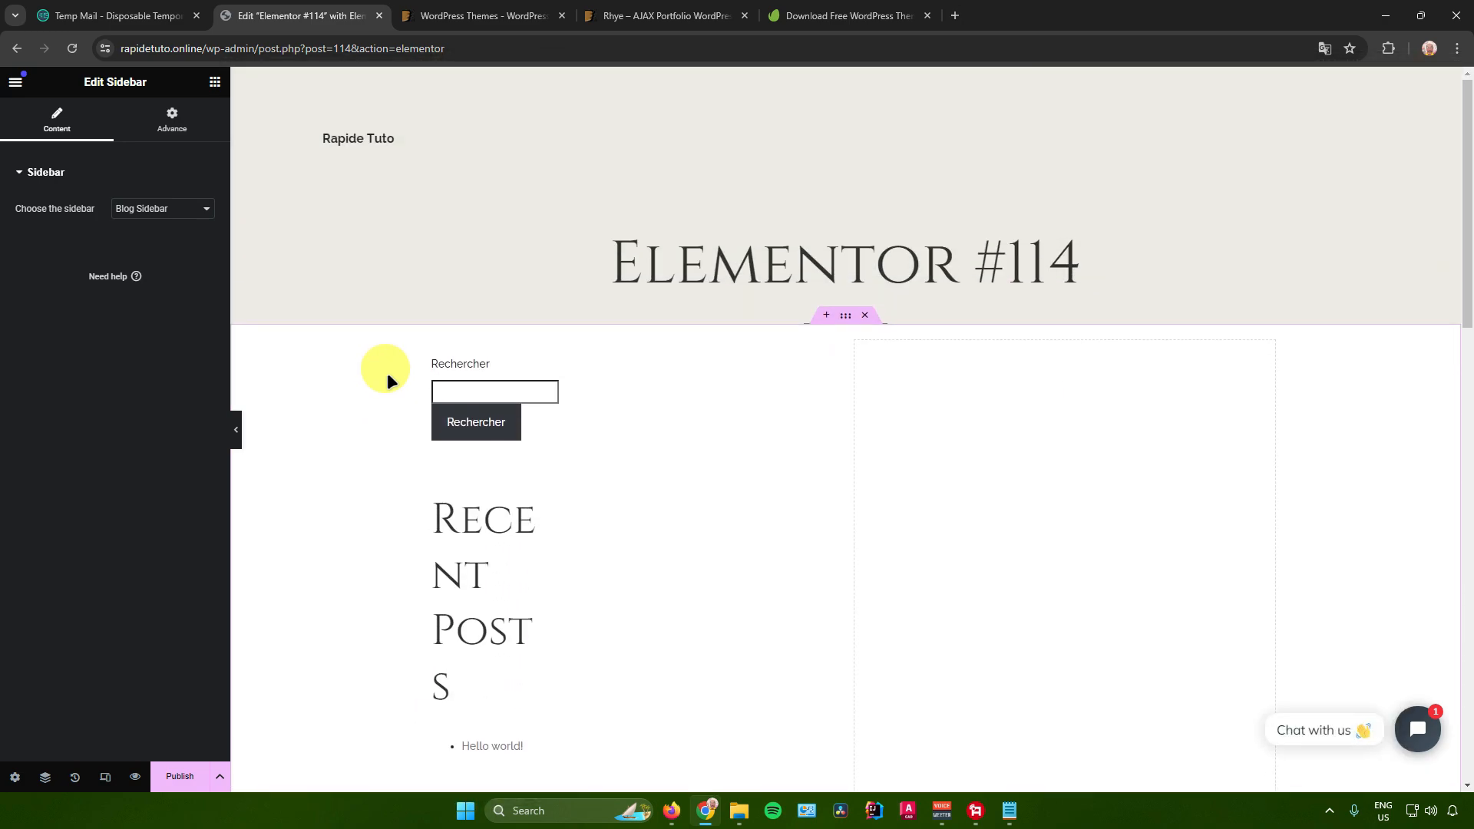
scroll(388, 382, down, 5)
scroll(387, 381, up, 5)
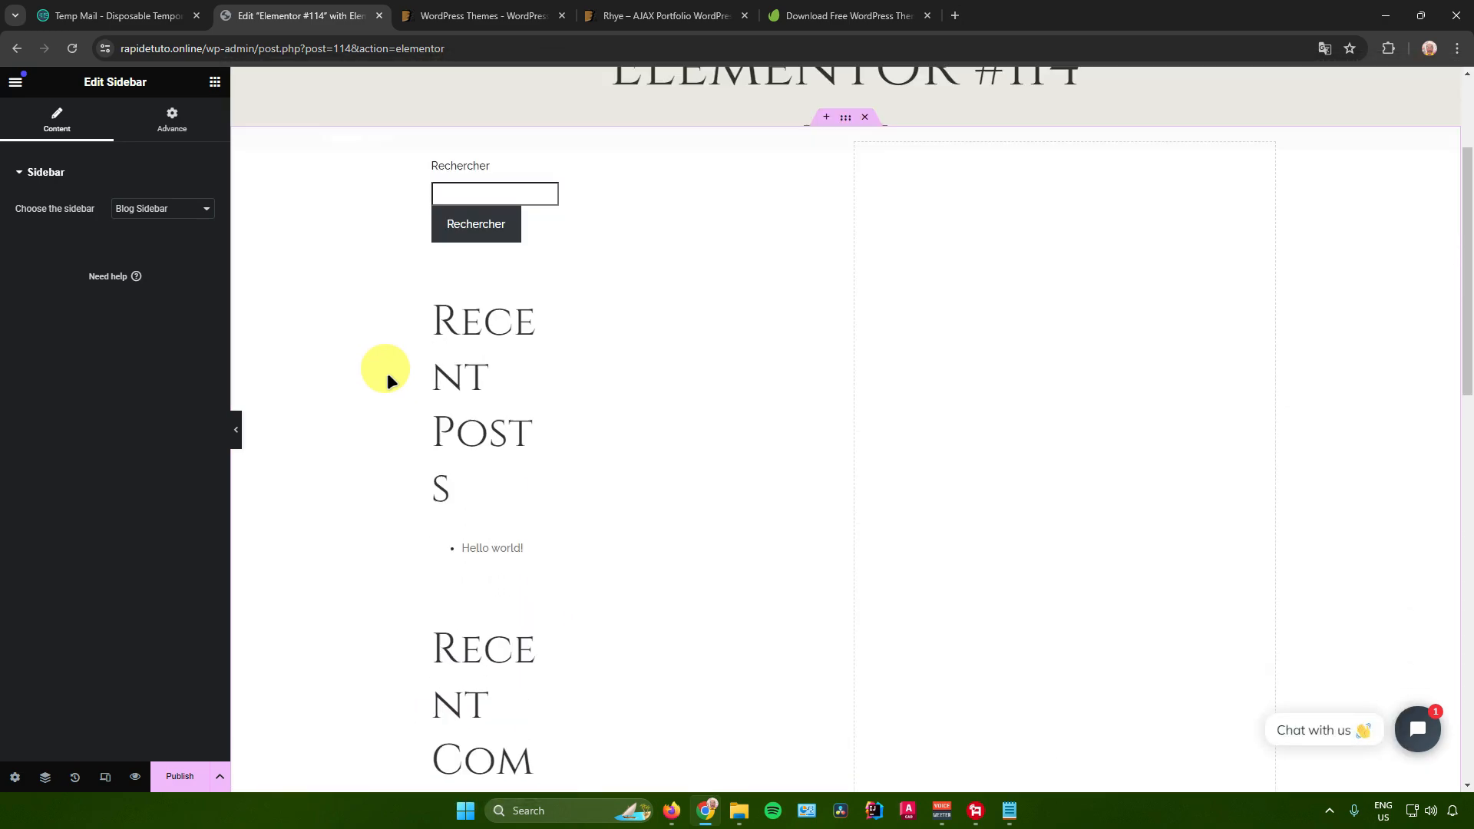